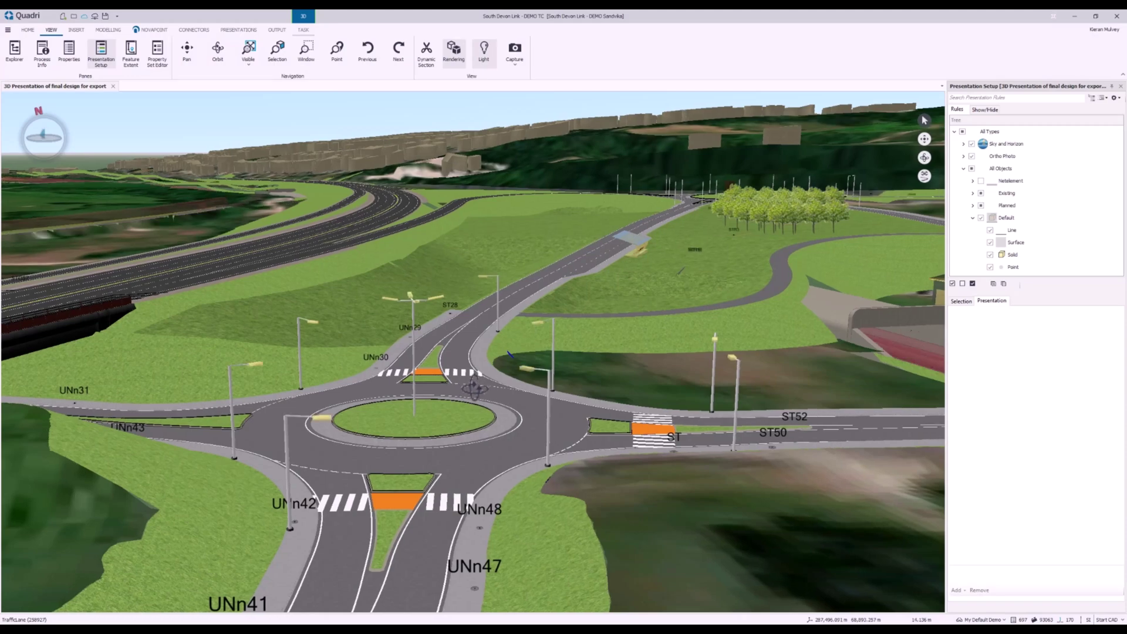
# - Show the road drainage, road, railway, terrain and remaining design tasks in the 3D presentation of the final design
pyautogui.moveTo(475, 389); pyautogui.dragTo(910, 374, button='middle')
pyautogui.scroll(-3, 481, 361)
pyautogui.moveTo(433, 377); pyautogui.dragTo(545, 276, button='middle')
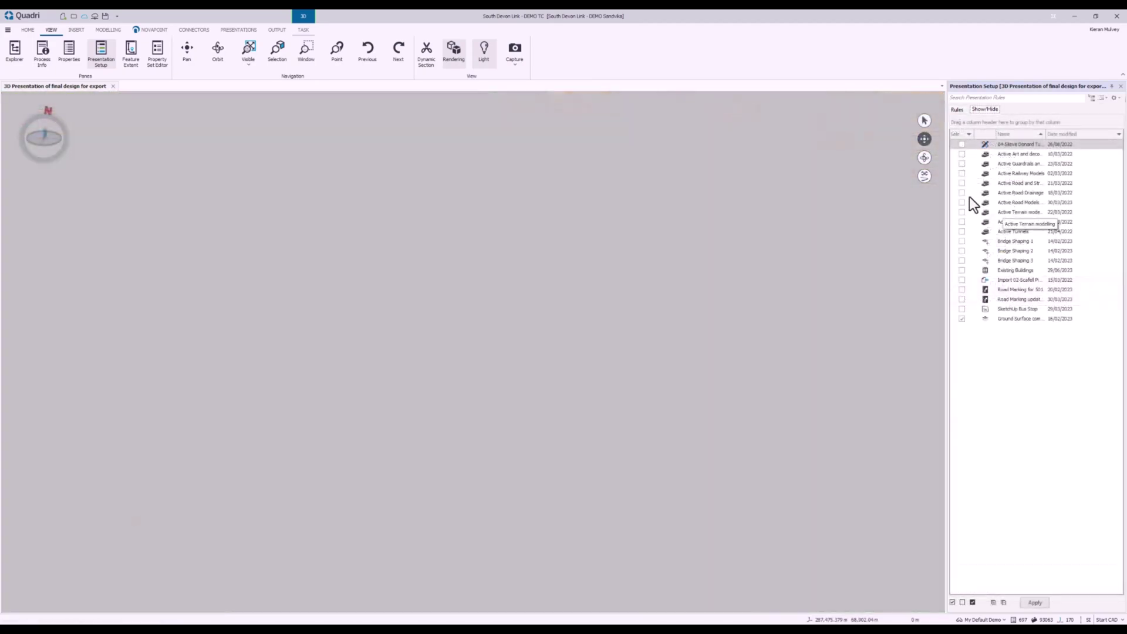
pyautogui.click(966, 196)
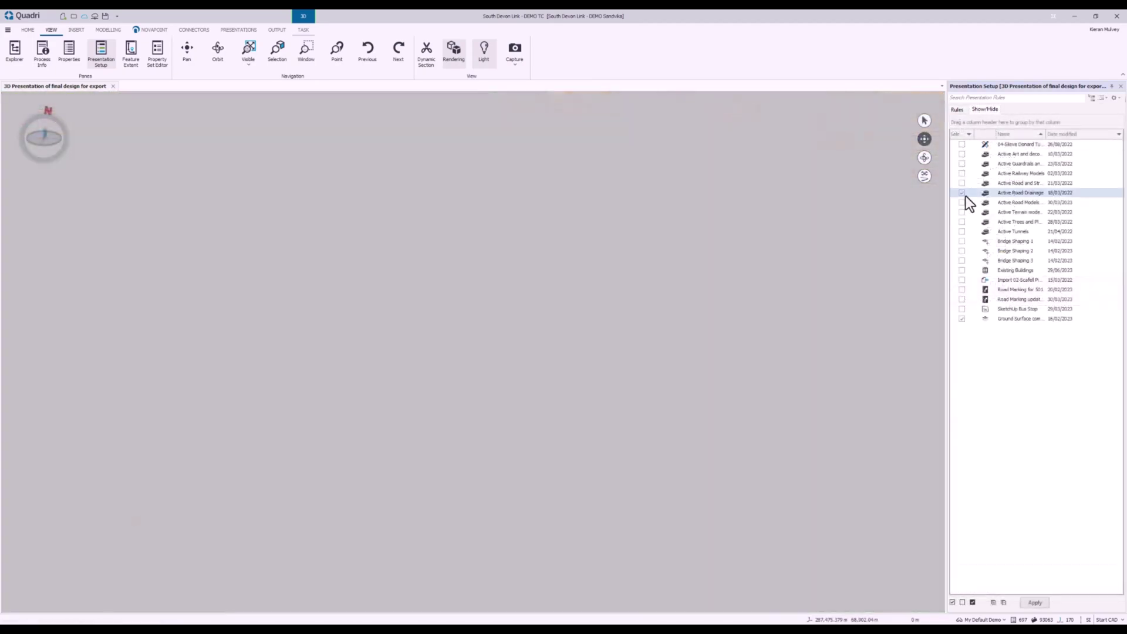
pyautogui.click(1025, 601)
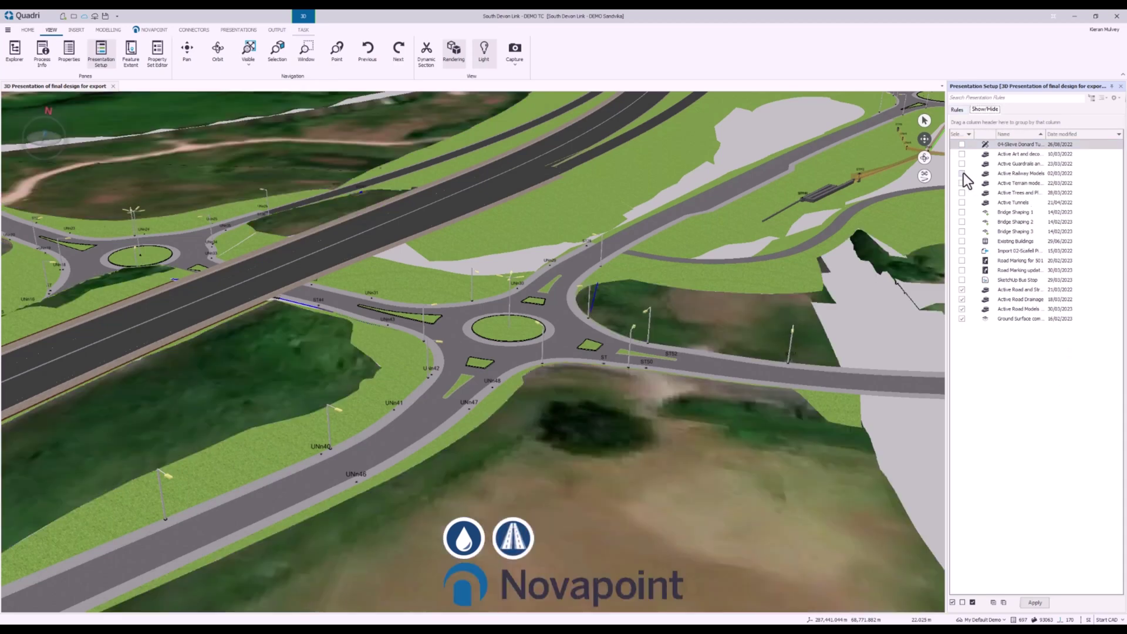
pyautogui.click(962, 173)
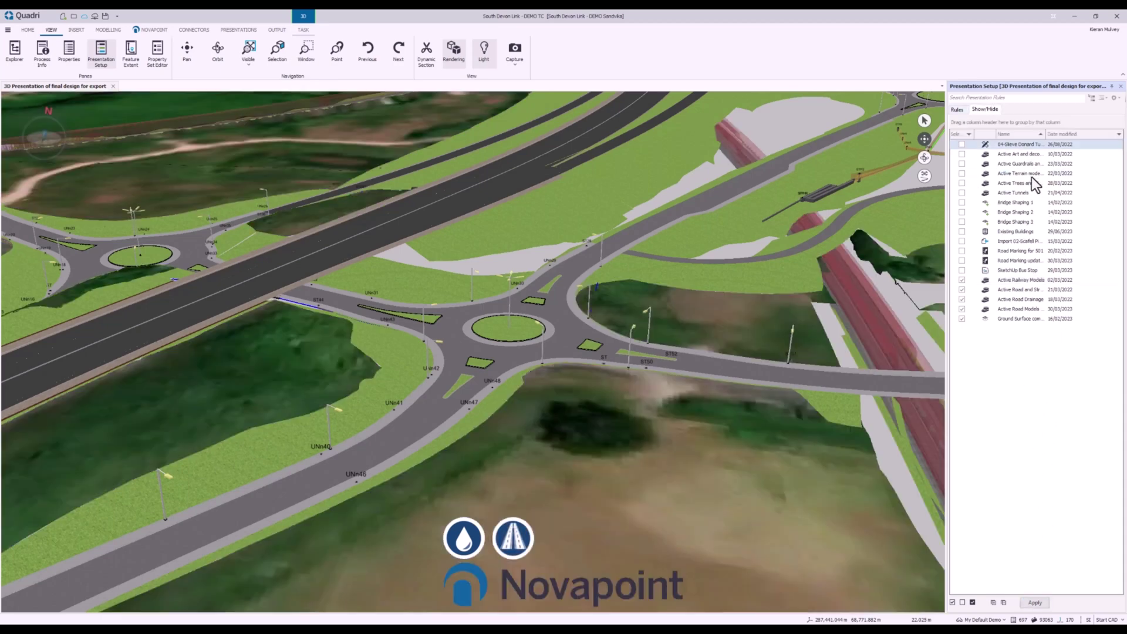
pyautogui.click(962, 144)
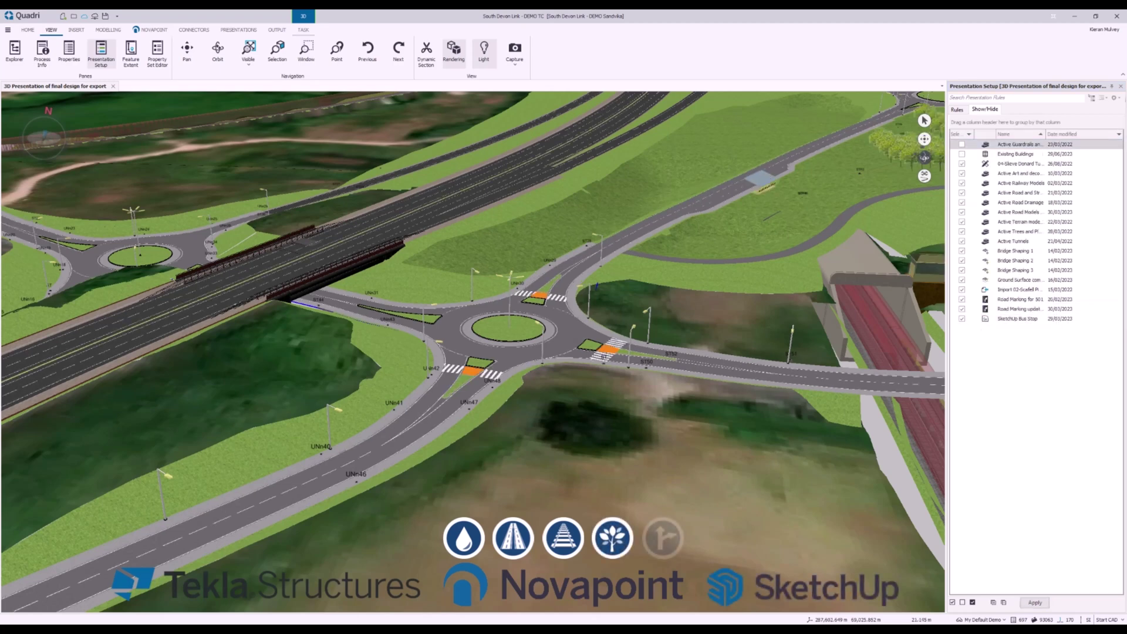
pyautogui.moveTo(531, 287); pyautogui.dragTo(846, 218)
pyautogui.moveTo(611, 292); pyautogui.dragTo(945, 251)
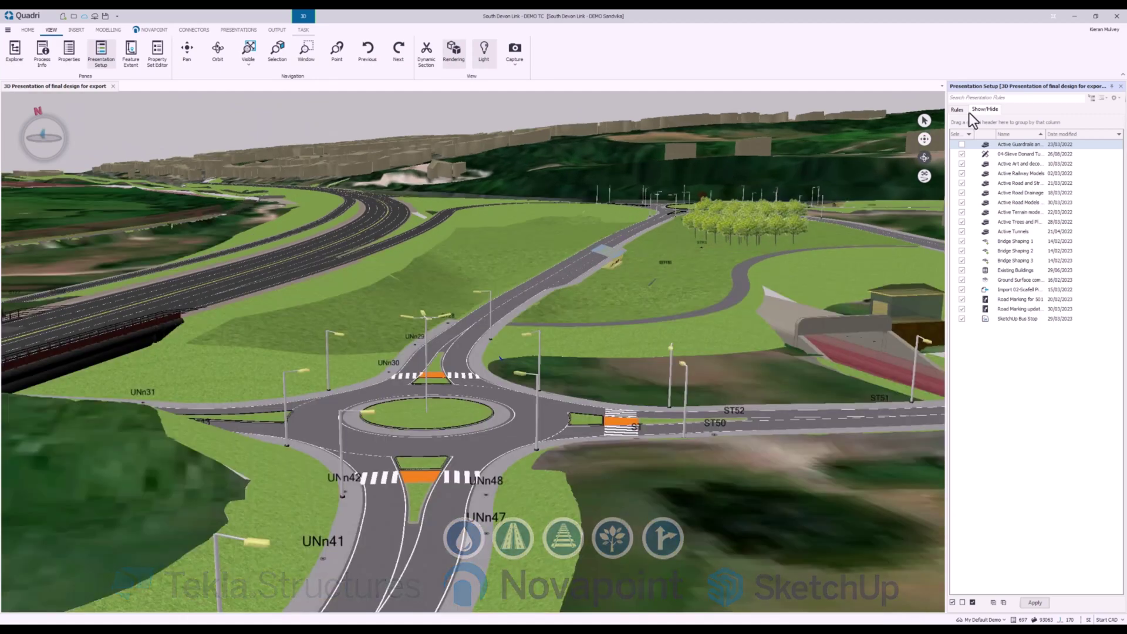
pyautogui.click(975, 111)
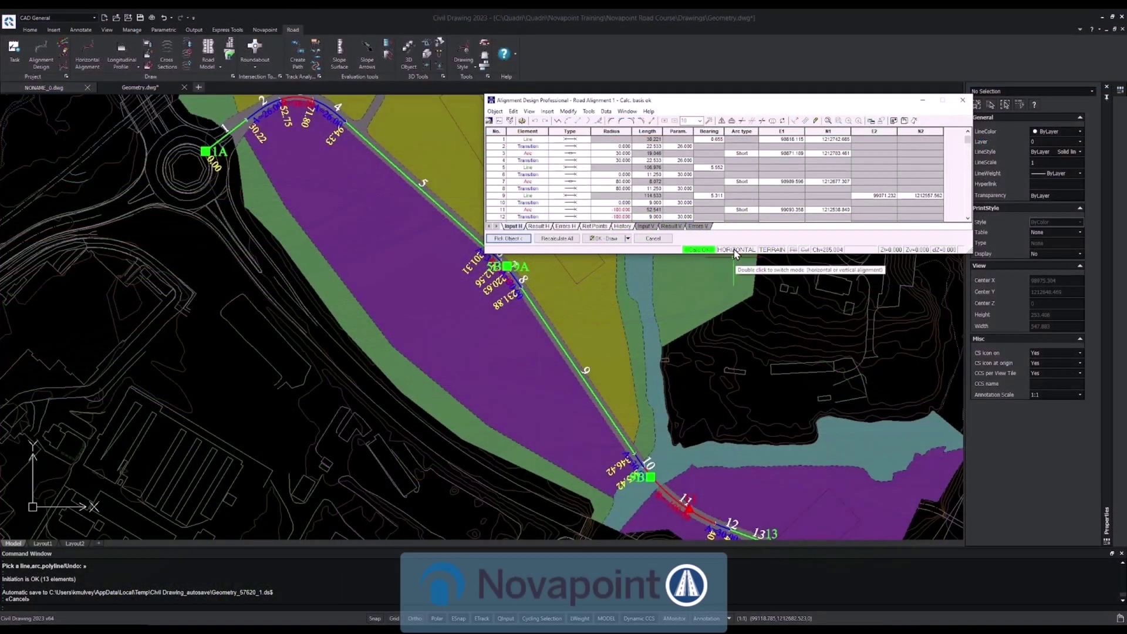
# - Open the vertical drawing of Road Alignment 1 alongside the plan in Civil Drawing
pyautogui.click(627, 113)
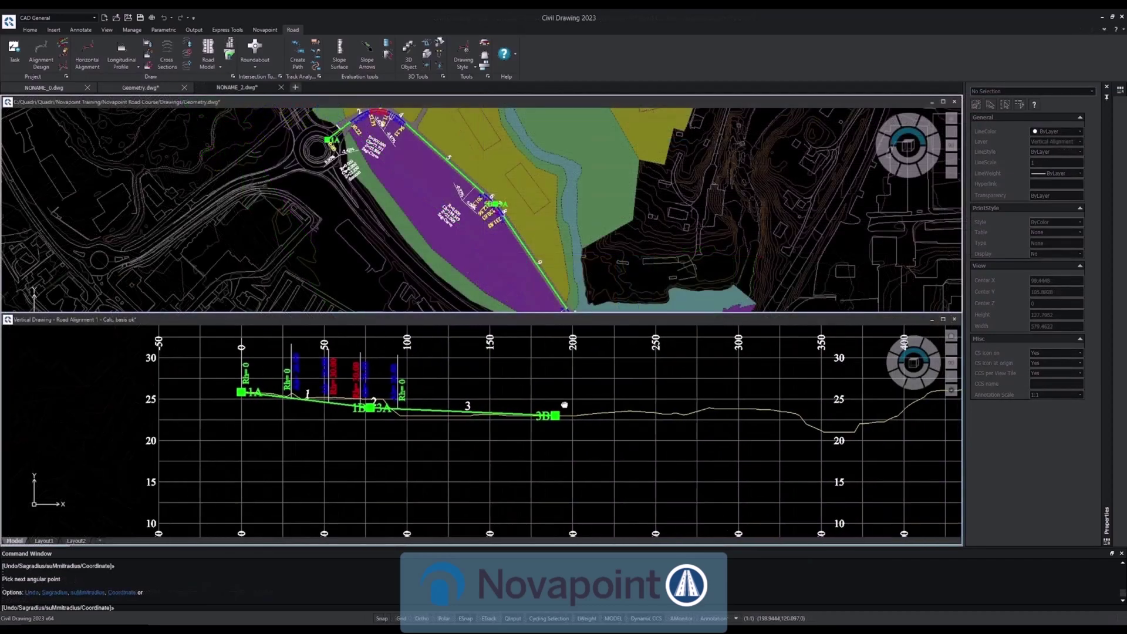
pyautogui.moveTo(565, 405); pyautogui.dragTo(441, 407, button='middle')
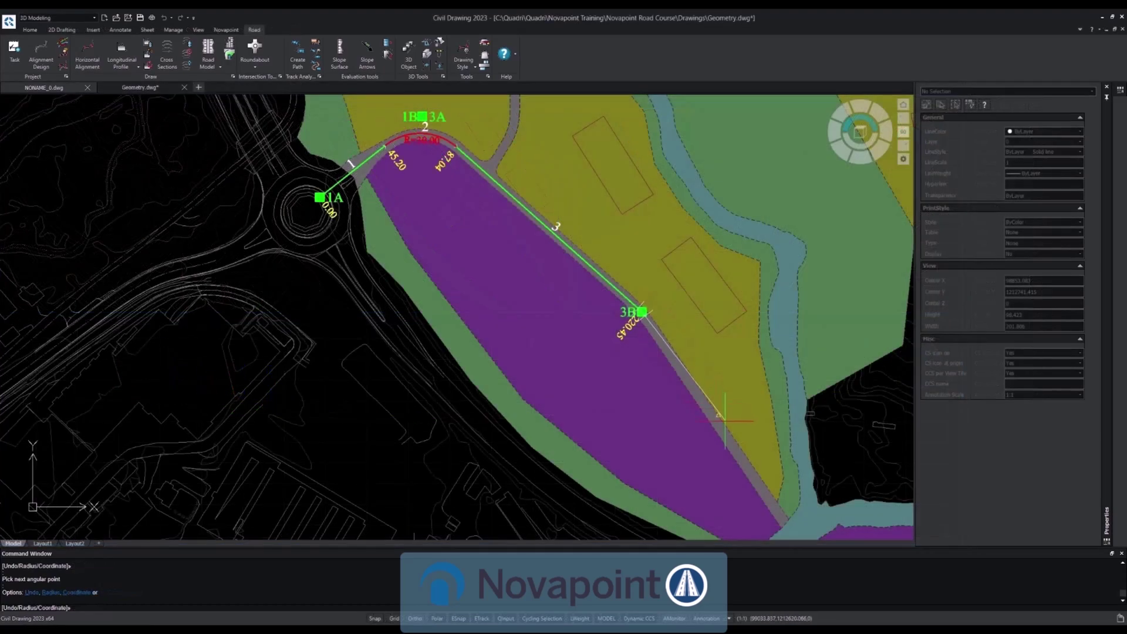
# - Extend the horizontal alignment along the straight road to an angular point at the river crossing and end the picking
pyautogui.scroll(5, 696, 382)
pyautogui.moveTo(644, 288); pyautogui.dragTo(614, 252, button='middle')
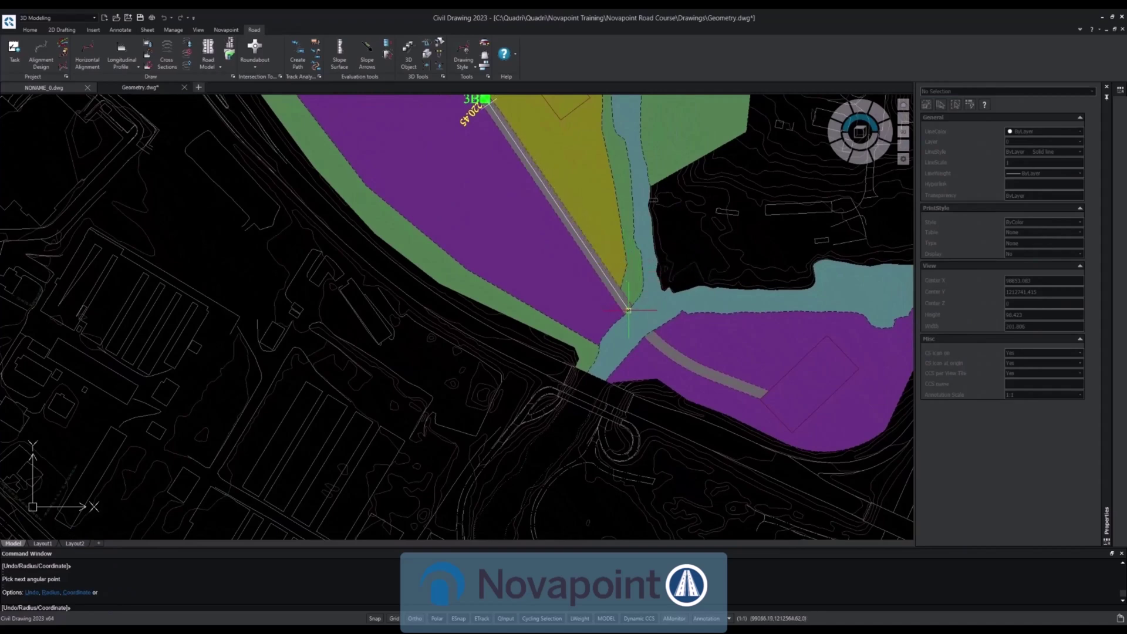
pyautogui.click(629, 310)
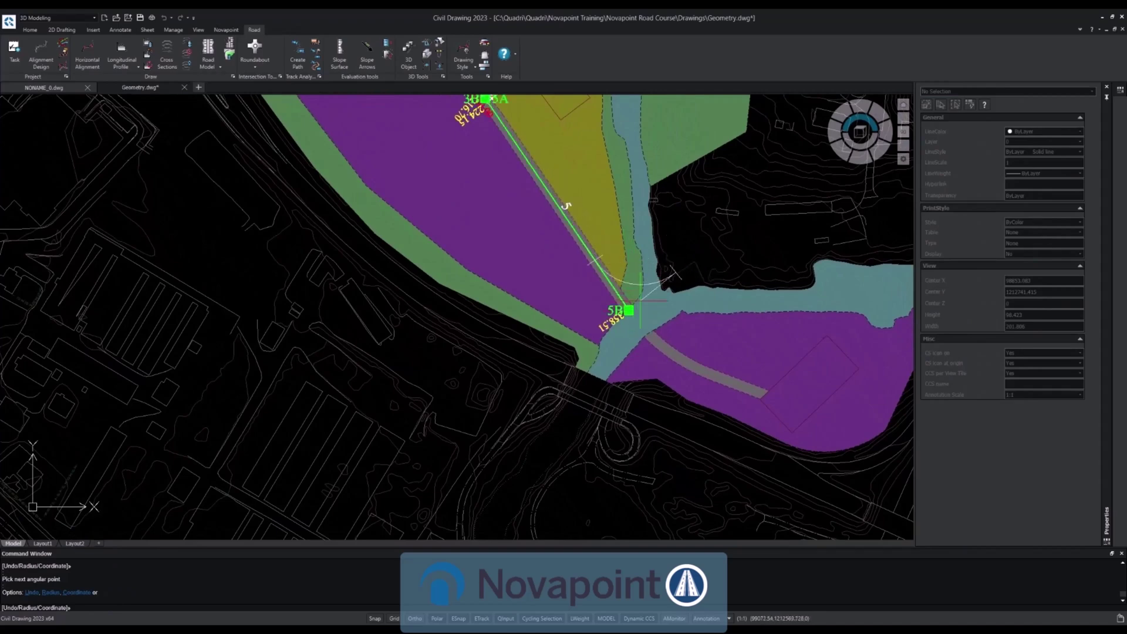
pyautogui.press('Return')
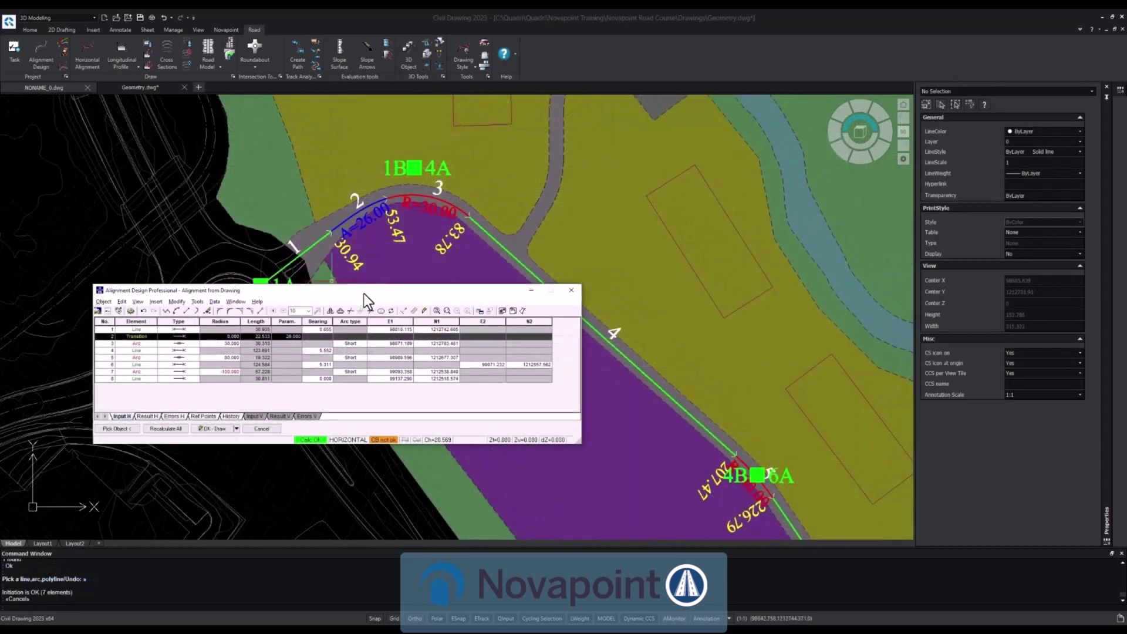
# - Insert a transition with parameter 26 after the 30 m radius arc, between it and the following line of the horizontal alignment
pyautogui.moveTo(364, 294); pyautogui.dragTo(430, 325)
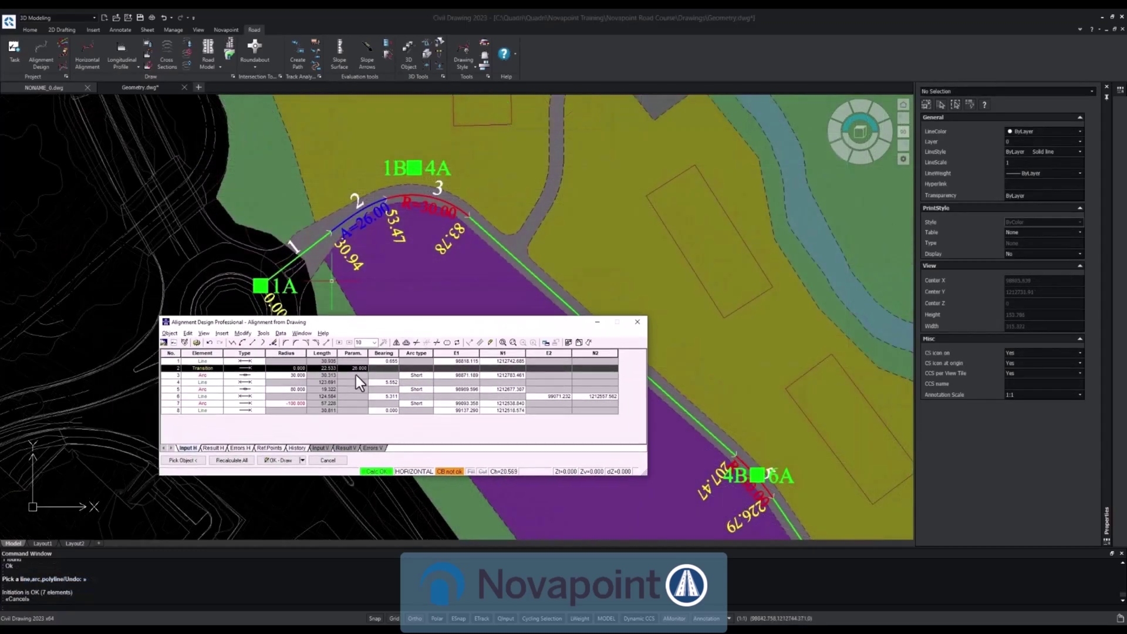
pyautogui.click(325, 376)
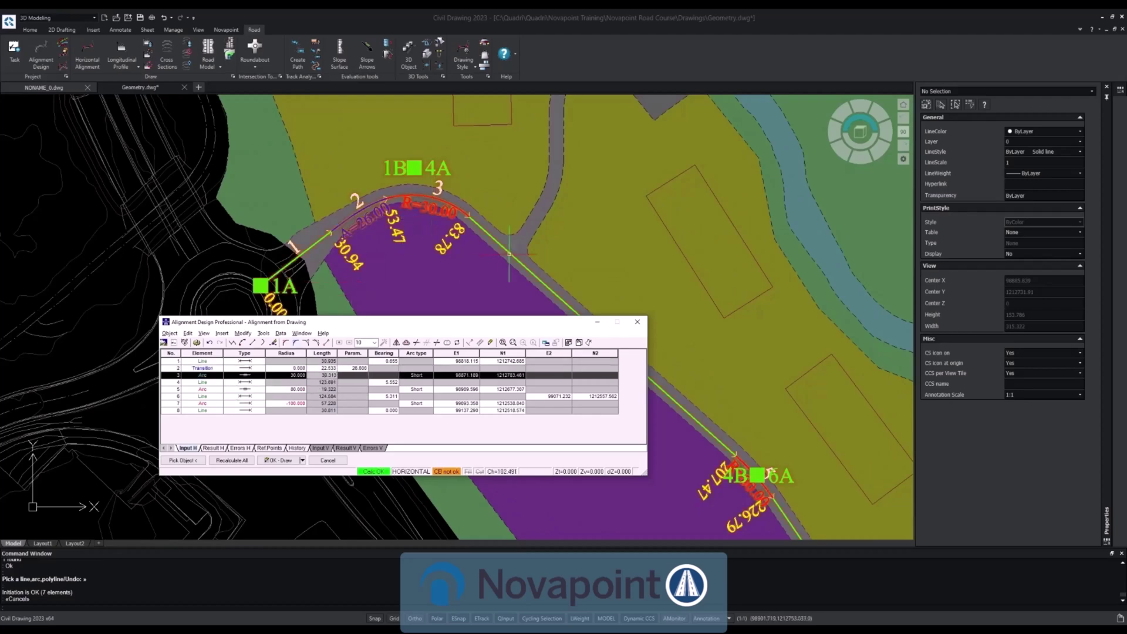
pyautogui.click(264, 343)
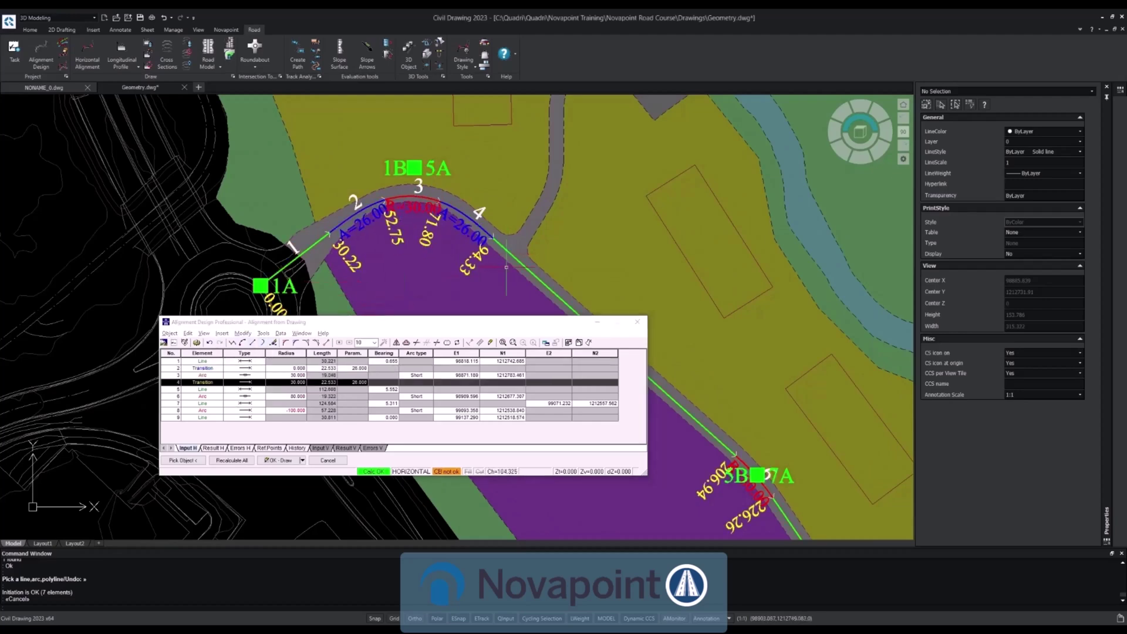
pyautogui.moveTo(474, 258); pyautogui.dragTo(434, 205, button='middle')
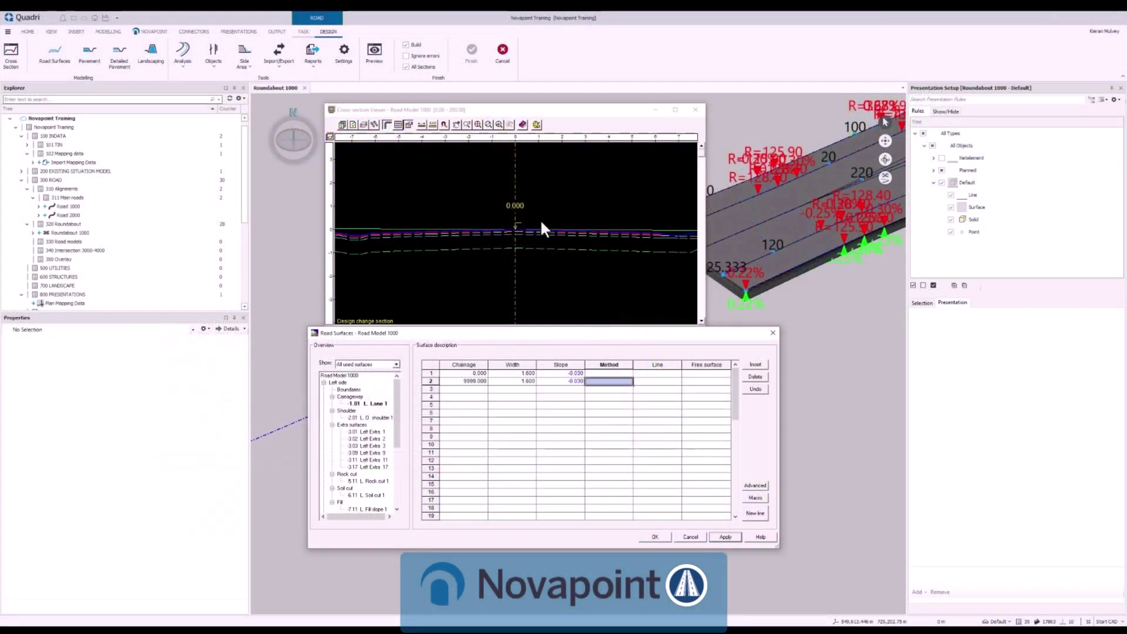
# - Check the cross section of Road Model 1000 in Quadri and accept the road surface settings
pyautogui.scroll(-3, 540, 220)
pyautogui.click(603, 281)
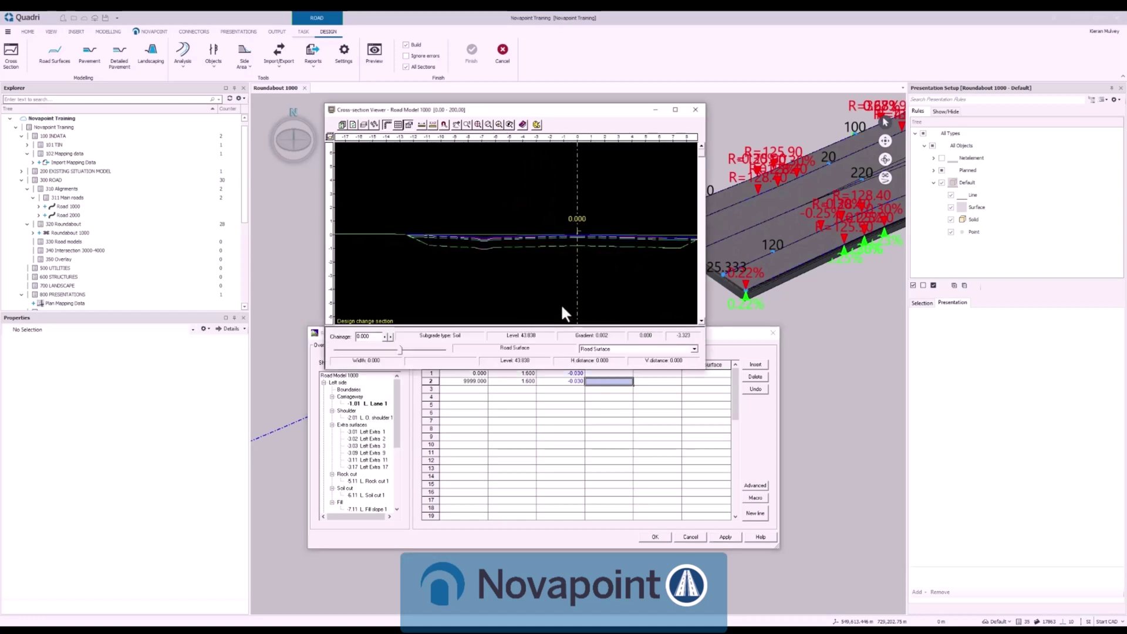
pyautogui.moveTo(582, 265); pyautogui.dragTo(509, 262, button='middle')
pyautogui.click(655, 536)
# - Examine the pavement layers of Road Model 1000 in the cross section at chainage 0, particularly around the left carriageway edge
pyautogui.moveTo(574, 286); pyautogui.dragTo(629, 288)
pyautogui.moveTo(628, 280); pyautogui.dragTo(617, 285, button='middle')
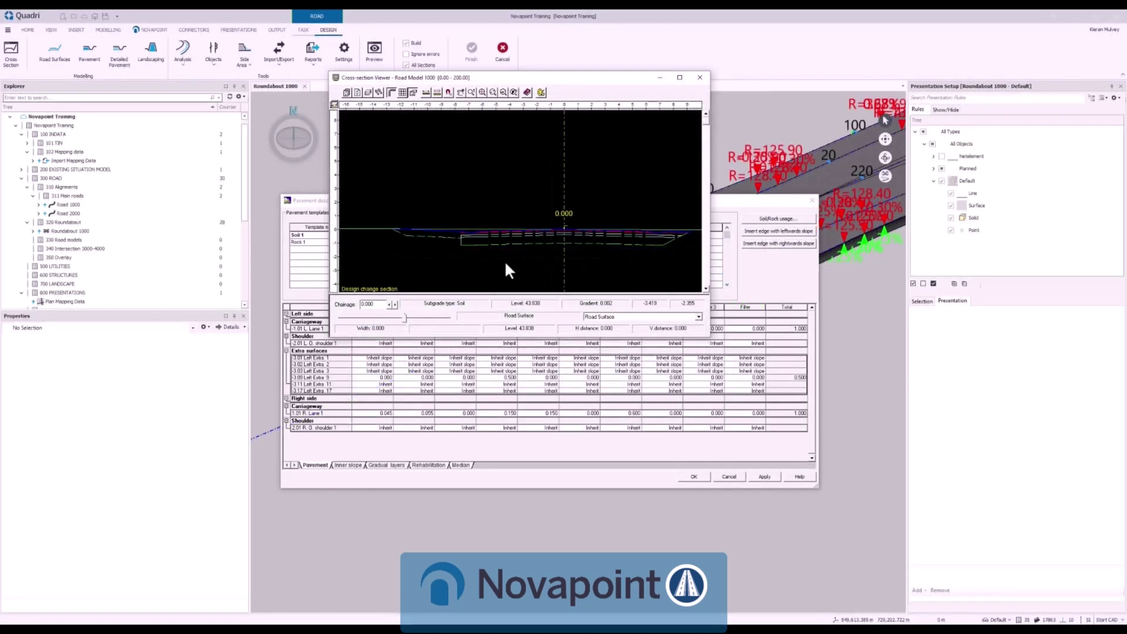
pyautogui.moveTo(507, 262); pyautogui.dragTo(517, 260, button='middle')
pyautogui.scroll(3, 517, 242)
pyautogui.scroll(1, 523, 245)
pyautogui.moveTo(510, 249)
pyautogui.mouseDown(button='middle')
pyautogui.moveTo(538, 250)
pyautogui.moveTo(491, 249)
pyautogui.mouseUp(button='middle')
pyautogui.moveTo(491, 249); pyautogui.dragTo(572, 228)
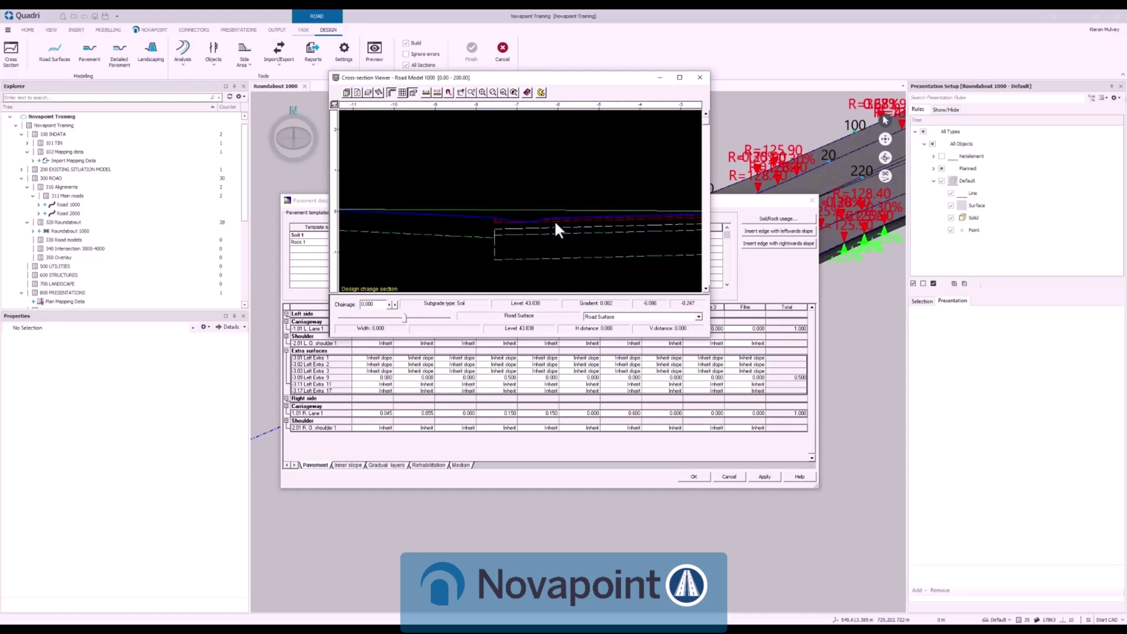
pyautogui.scroll(3, 531, 216)
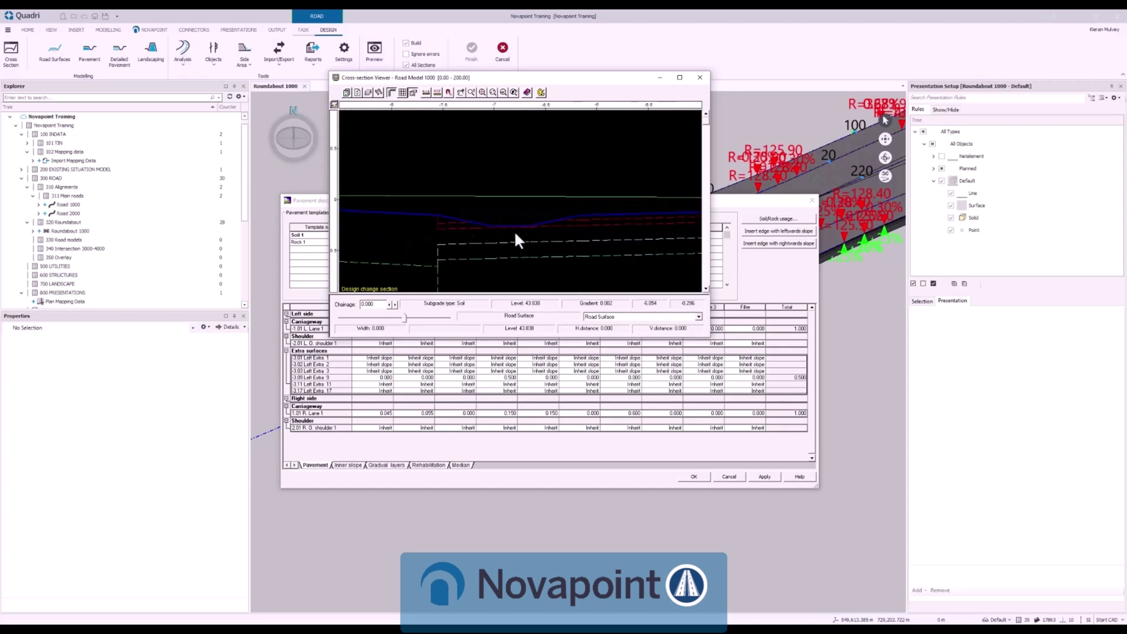
pyautogui.scroll(-3, 507, 237)
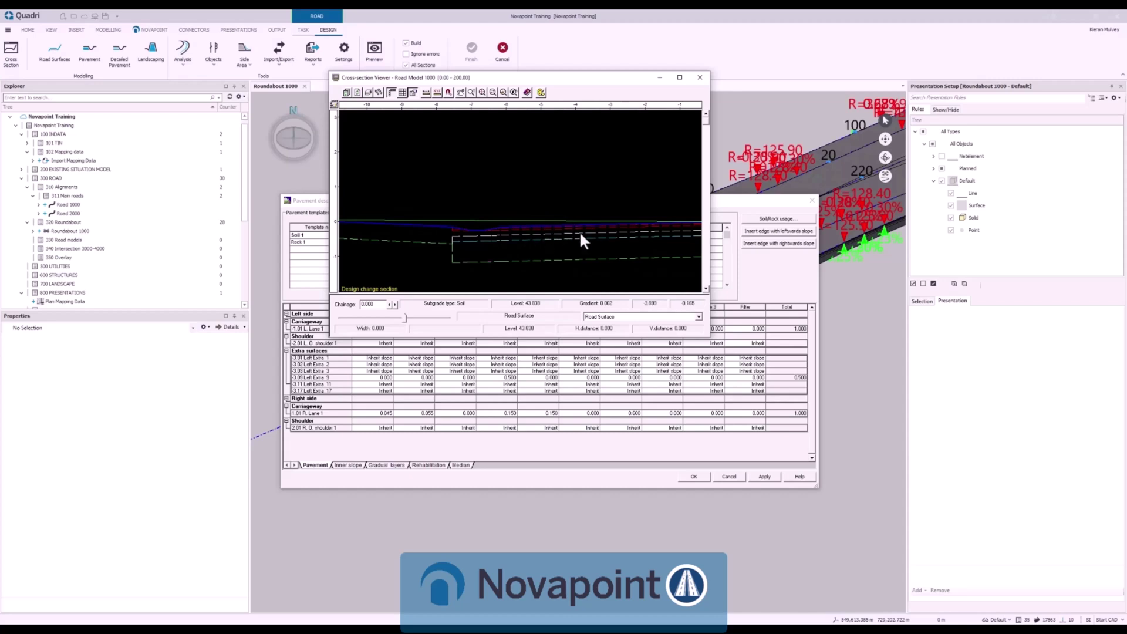
pyautogui.moveTo(578, 239); pyautogui.dragTo(511, 249, button='middle')
pyautogui.moveTo(634, 251); pyautogui.dragTo(670, 251, button='middle')
# - Accept the pavement description of Road Model 1000 and reposition the cross-section viewer
pyautogui.moveTo(304, 200); pyautogui.dragTo(277, 142)
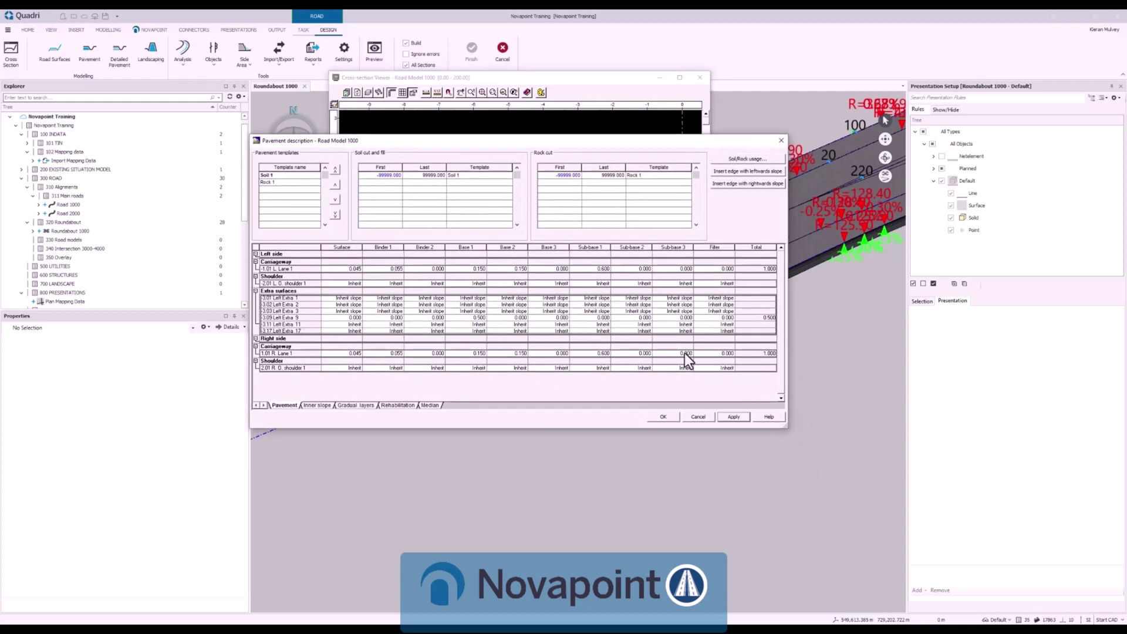
pyautogui.click(669, 417)
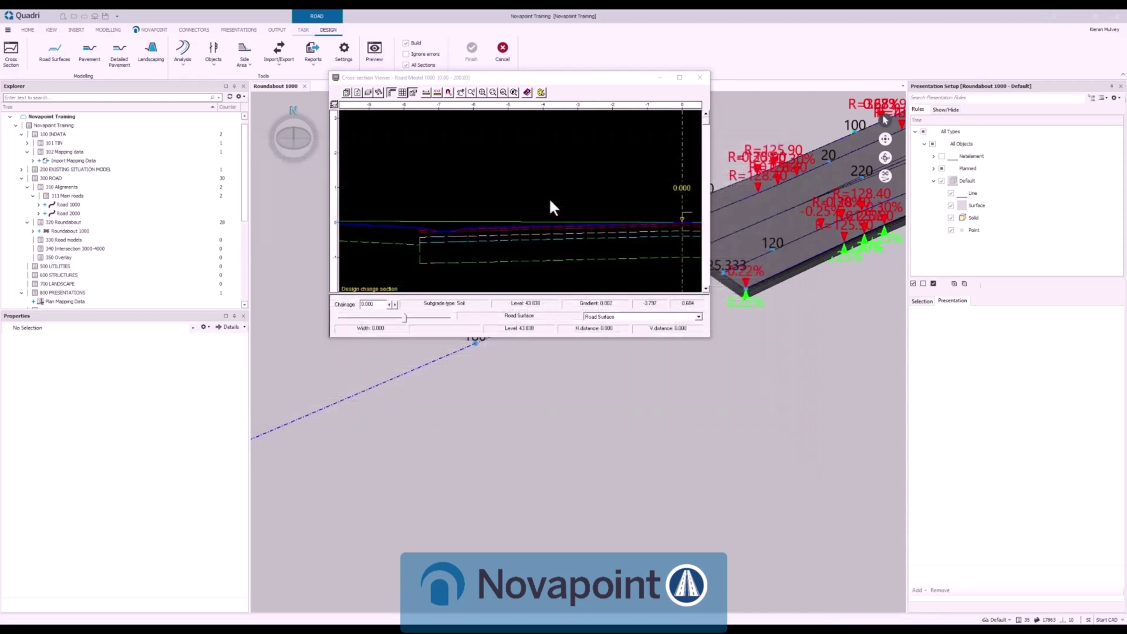
pyautogui.moveTo(533, 78); pyautogui.dragTo(551, 118)
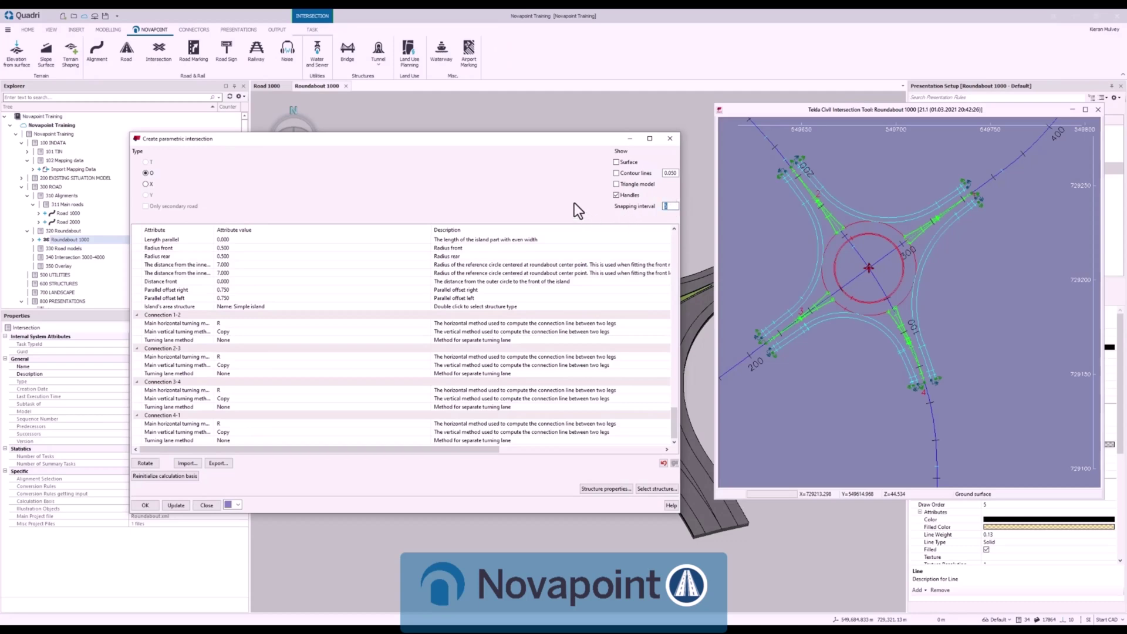
# - Set the snapping interval to 10 and adjust the layout of Roundabout 1000 with a handle in the intersection view
pyautogui.write('10')
pyautogui.click(902, 173)
pyautogui.moveTo(860, 164); pyautogui.dragTo(914, 205, button='middle')
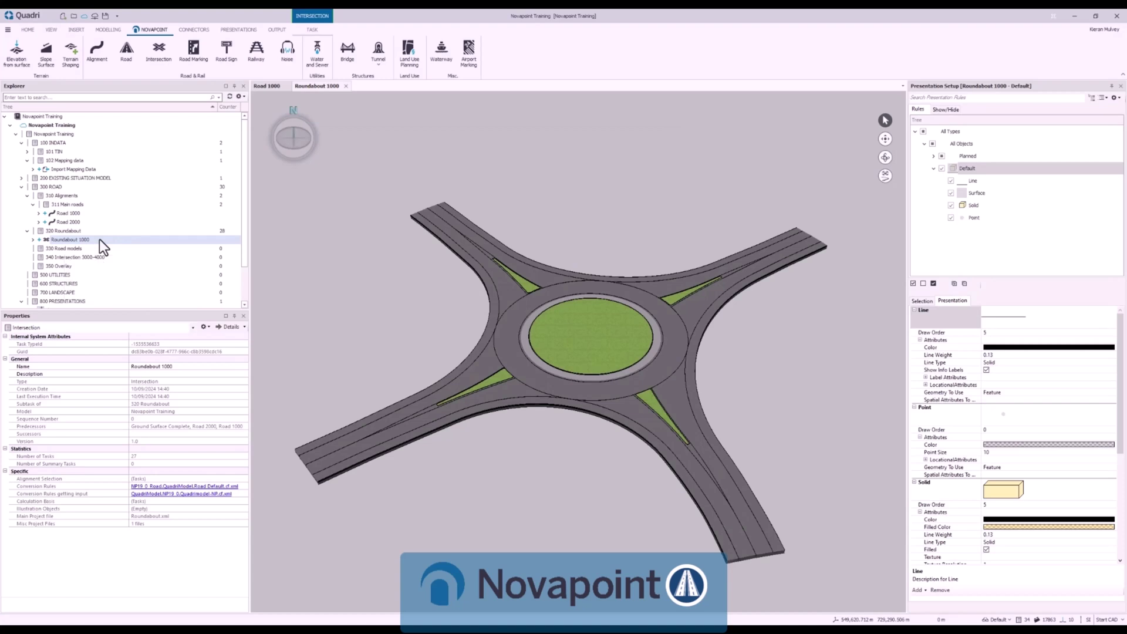
# - Examine the finished roundabout model and the junction where Road 2 meets Road 1
pyautogui.moveTo(418, 326); pyautogui.dragTo(527, 300, button='middle')
pyautogui.scroll(-2, 456, 306)
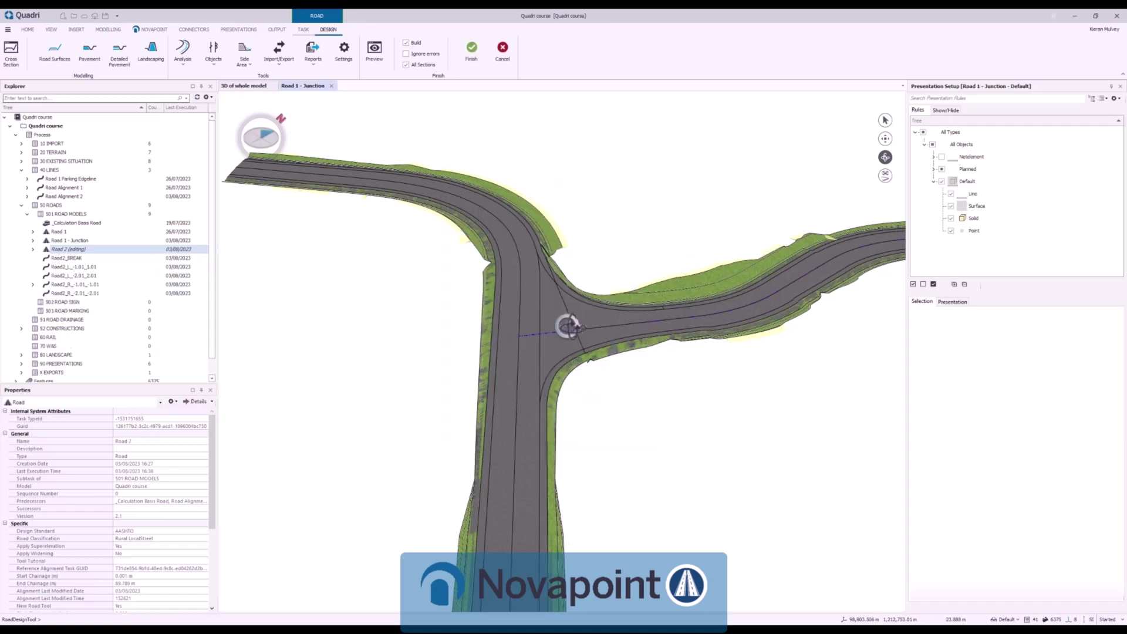
pyautogui.moveTo(852, 258); pyautogui.dragTo(525, 303)
pyautogui.moveTo(614, 329)
pyautogui.mouseDown()
pyautogui.moveTo(370, 339)
pyautogui.moveTo(604, 322)
pyautogui.mouseUp()
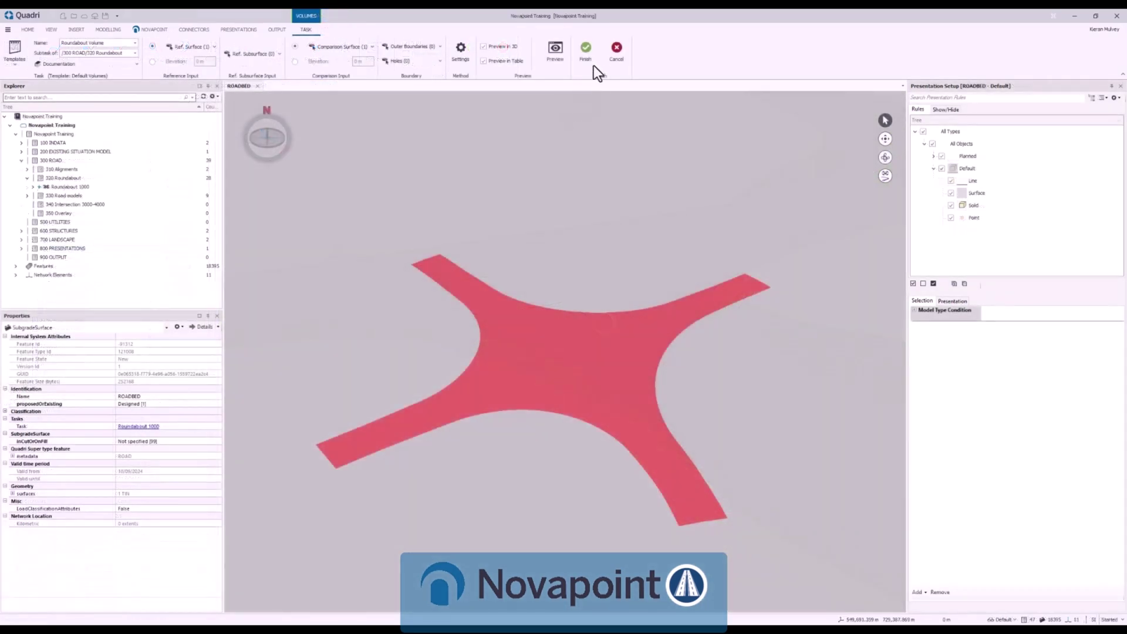
# - Finish the volume task and display the Roundabout Volume result together with the roadbed in an oblique 3D view
pyautogui.click(593, 54)
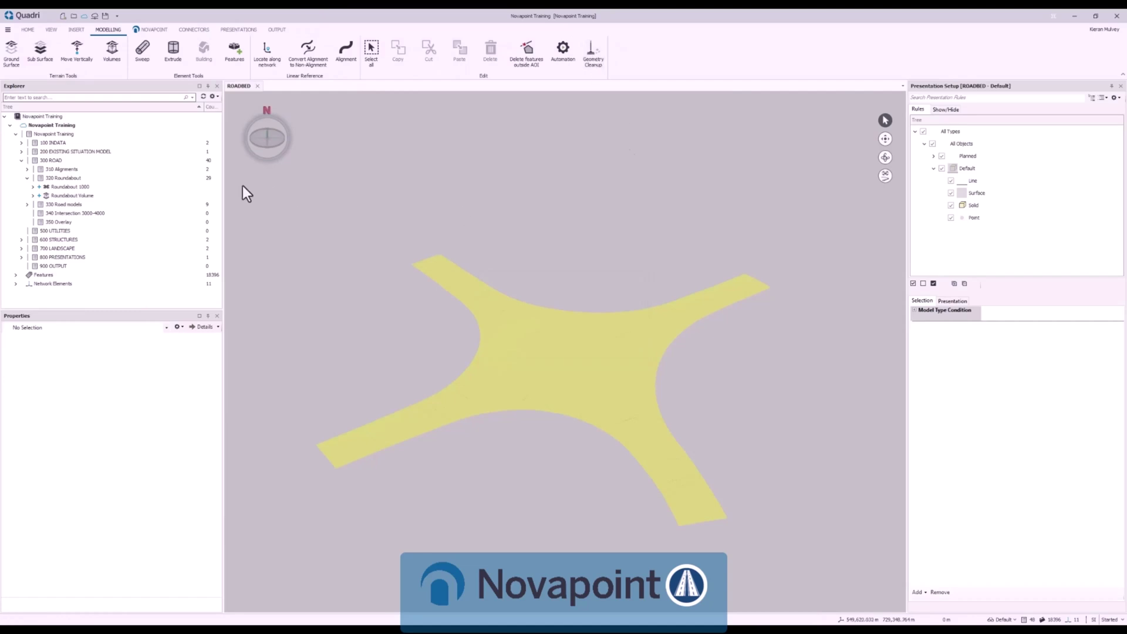
pyautogui.doubleClick(147, 197)
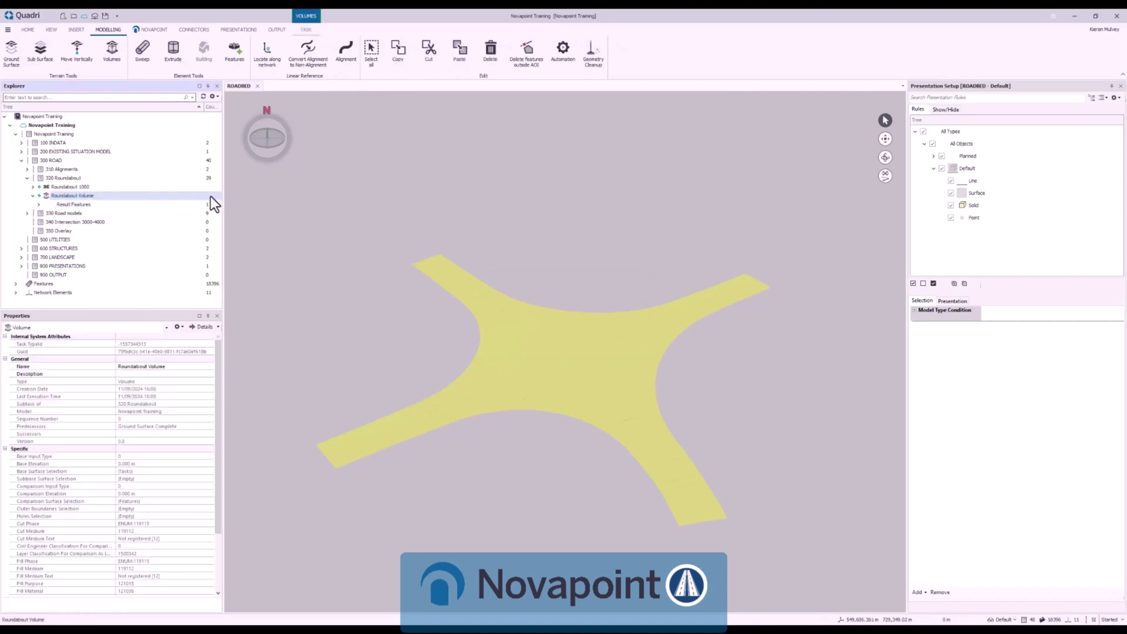
pyautogui.click(886, 157)
pyautogui.moveTo(757, 254); pyautogui.dragTo(535, 338)
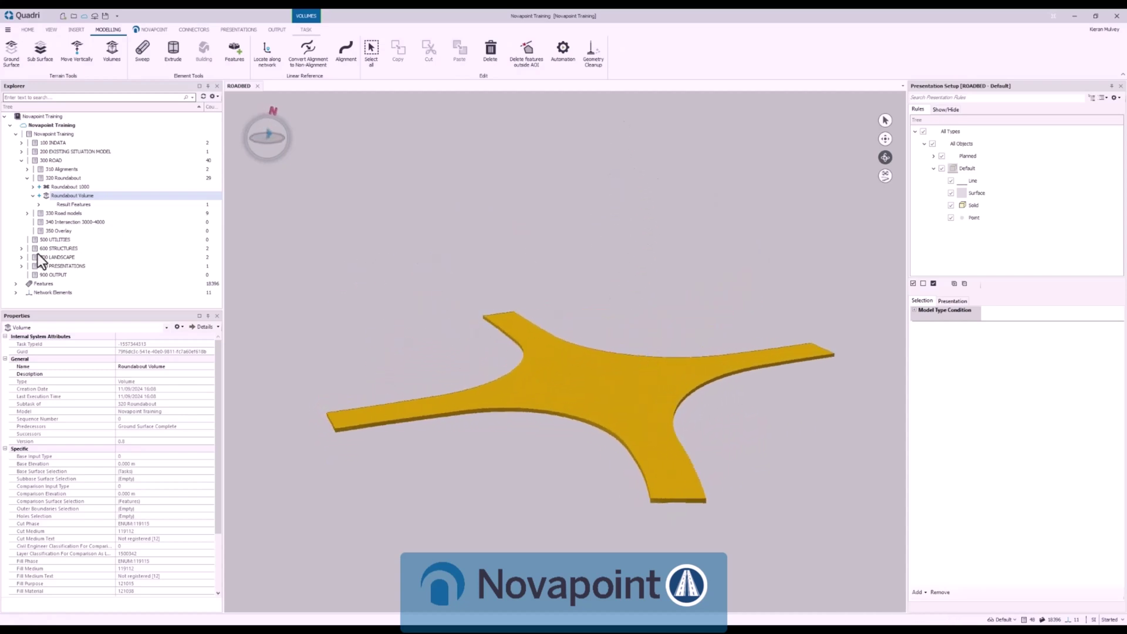
# - Add the Ground Surface Complete terrain from the existing situation model to the roadbed view
pyautogui.click(22, 152)
pyautogui.doubleClick(67, 169)
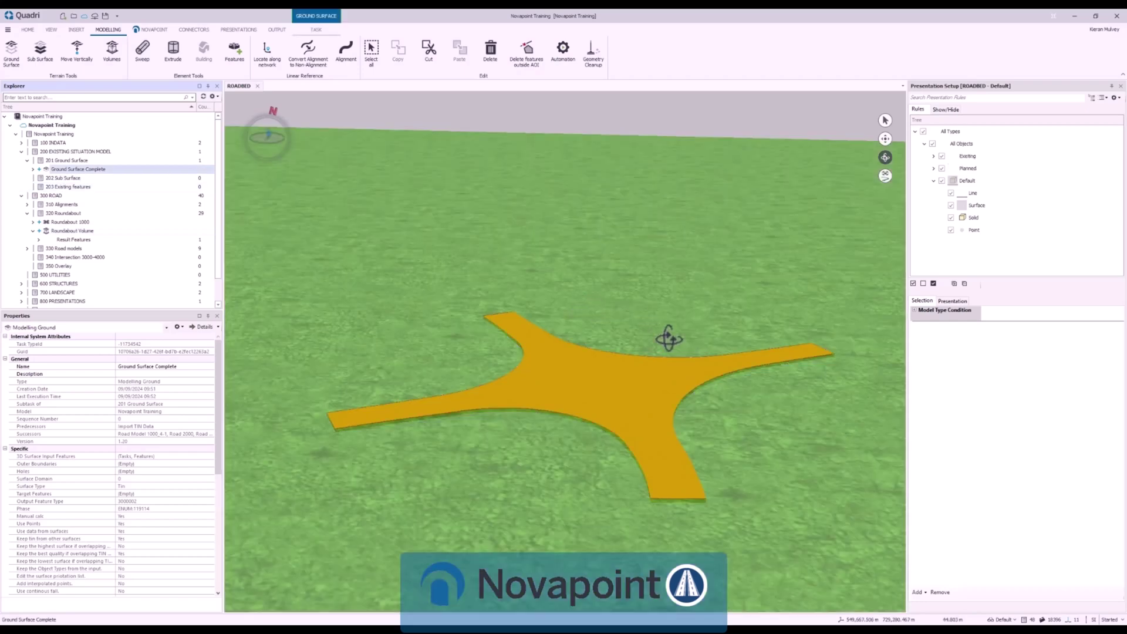
pyautogui.moveTo(662, 355); pyautogui.dragTo(669, 405)
# - Select the Roundabout Volume cut feature in the model and expand its solid geometry properties
pyautogui.click(885, 121)
pyautogui.click(621, 372)
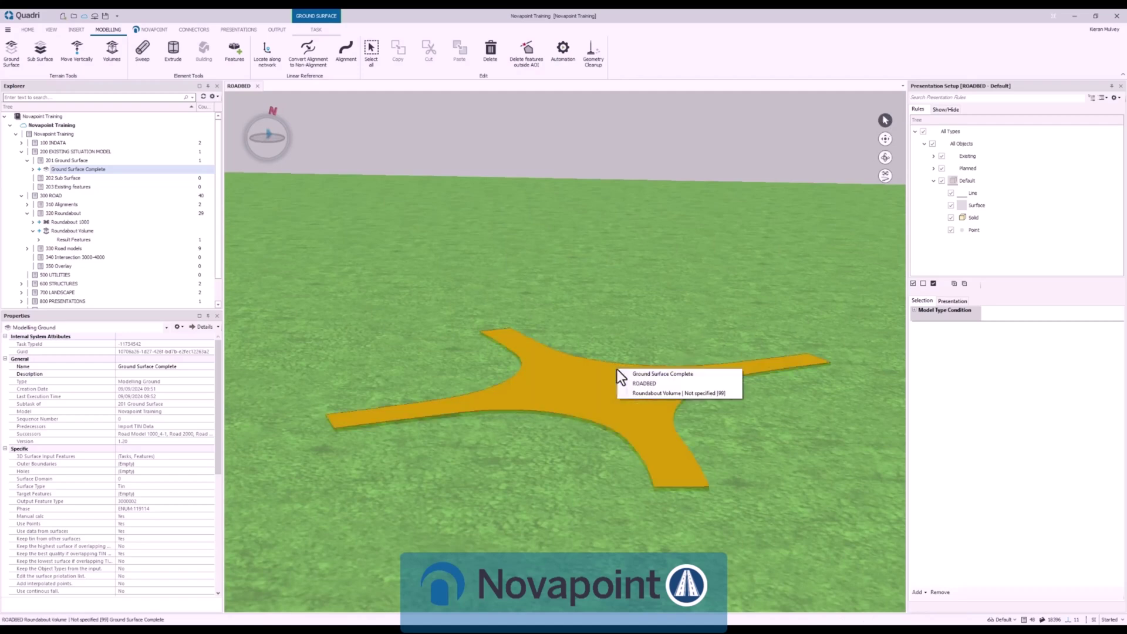
pyautogui.click(666, 393)
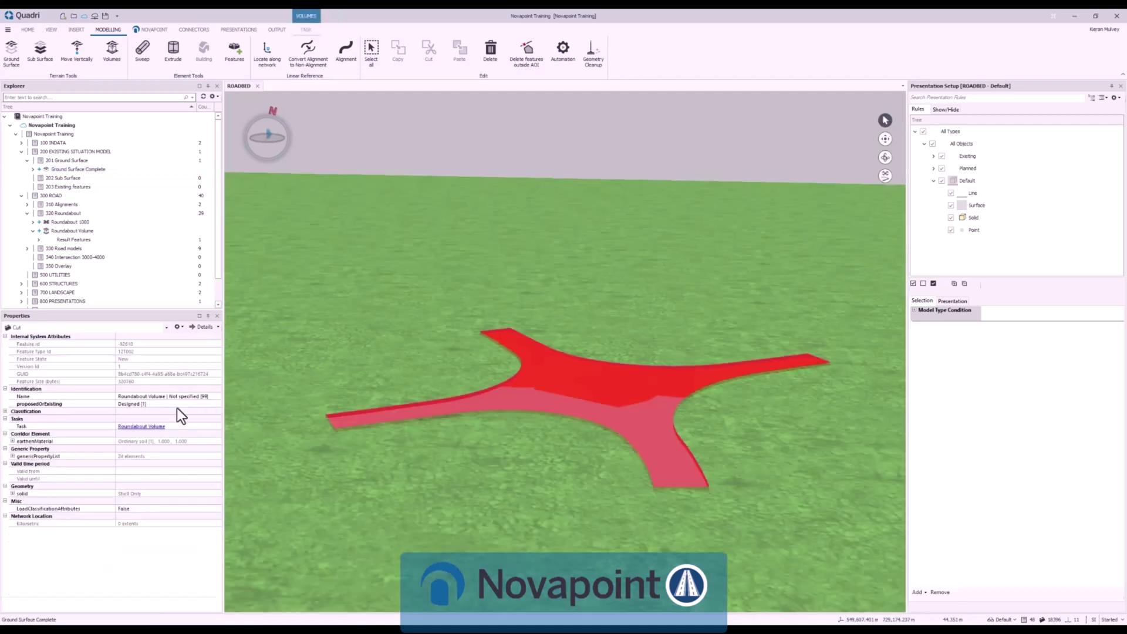
pyautogui.click(12, 494)
pyautogui.click(66, 501)
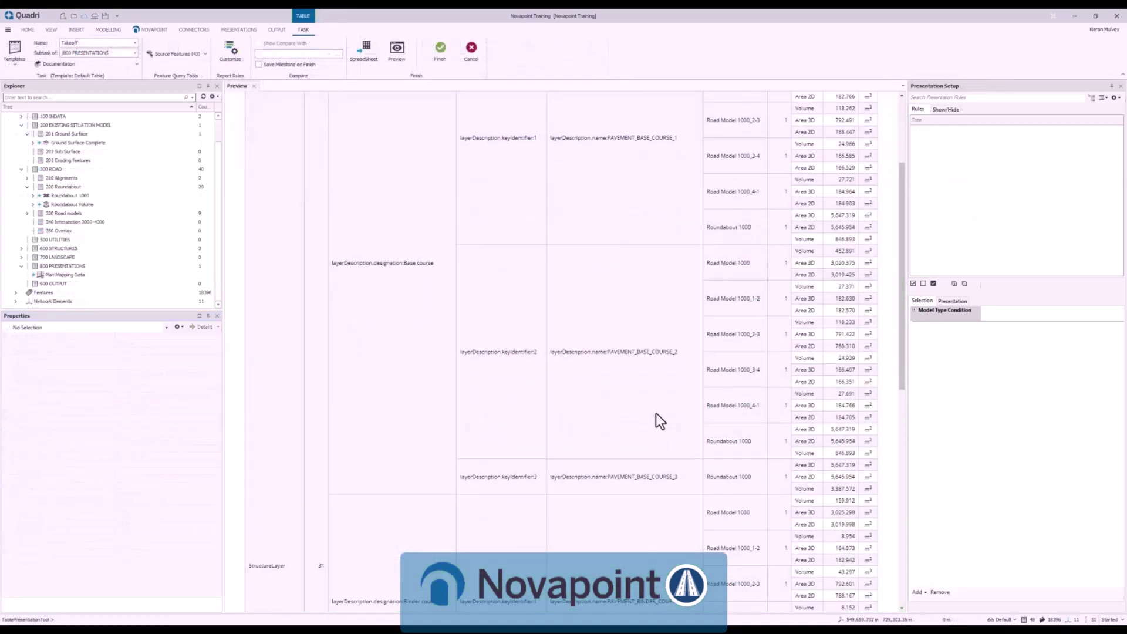
# - Review the pavement layer volumes and areas per road model in the Takeoff table preview
pyautogui.scroll(-3, 648, 424)
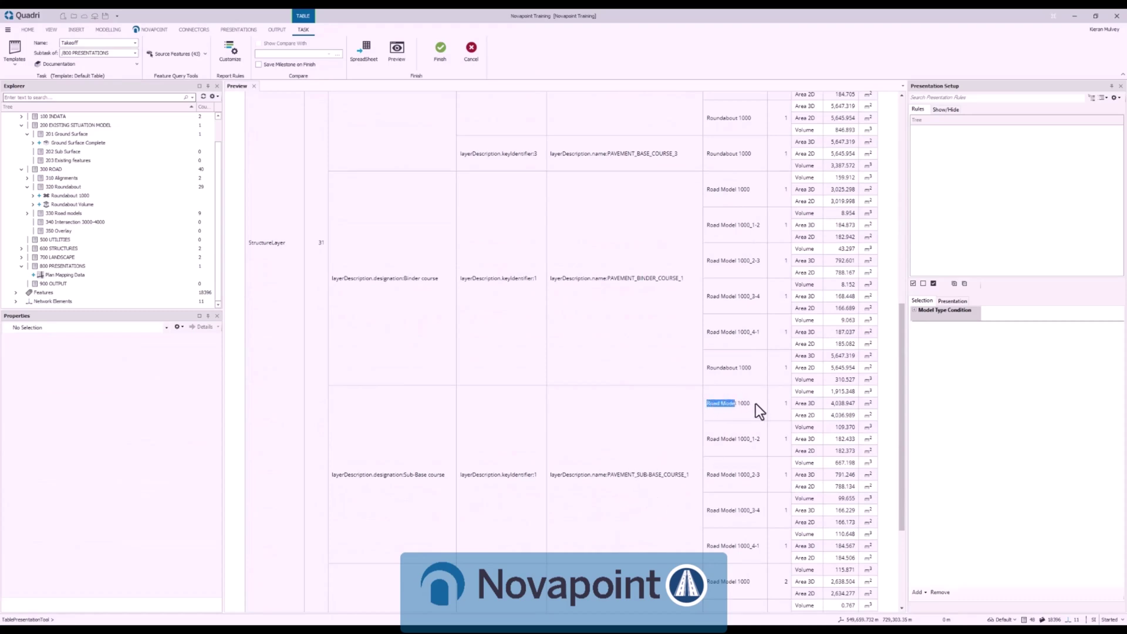
# - Go through the sub-base course quantities of the individual road models in the Takeoff table preview
pyautogui.moveTo(710, 439); pyautogui.dragTo(761, 439)
pyautogui.moveTo(710, 475); pyautogui.dragTo(757, 475)
pyautogui.moveTo(711, 511); pyautogui.dragTo(753, 513)
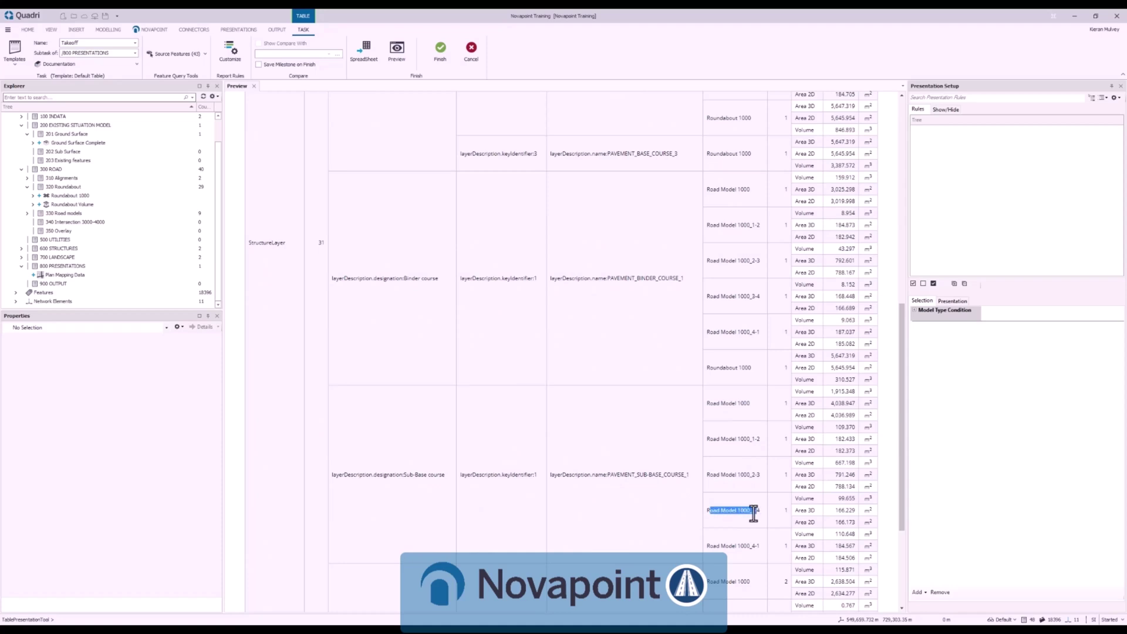
pyautogui.click(710, 403)
pyautogui.scroll(-5, 740, 425)
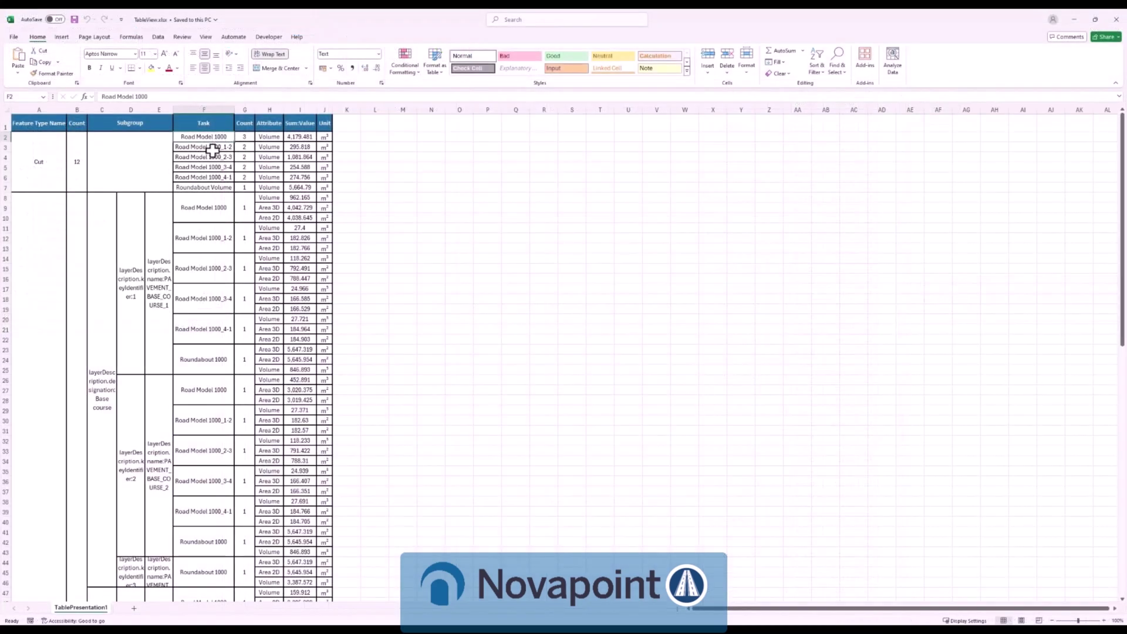
# - Review the cut volumes per road model and for Roundabout Volume in the exported TableView spreadsheet in Excel
pyautogui.moveTo(212, 148); pyautogui.dragTo(216, 178)
pyautogui.click(220, 188)
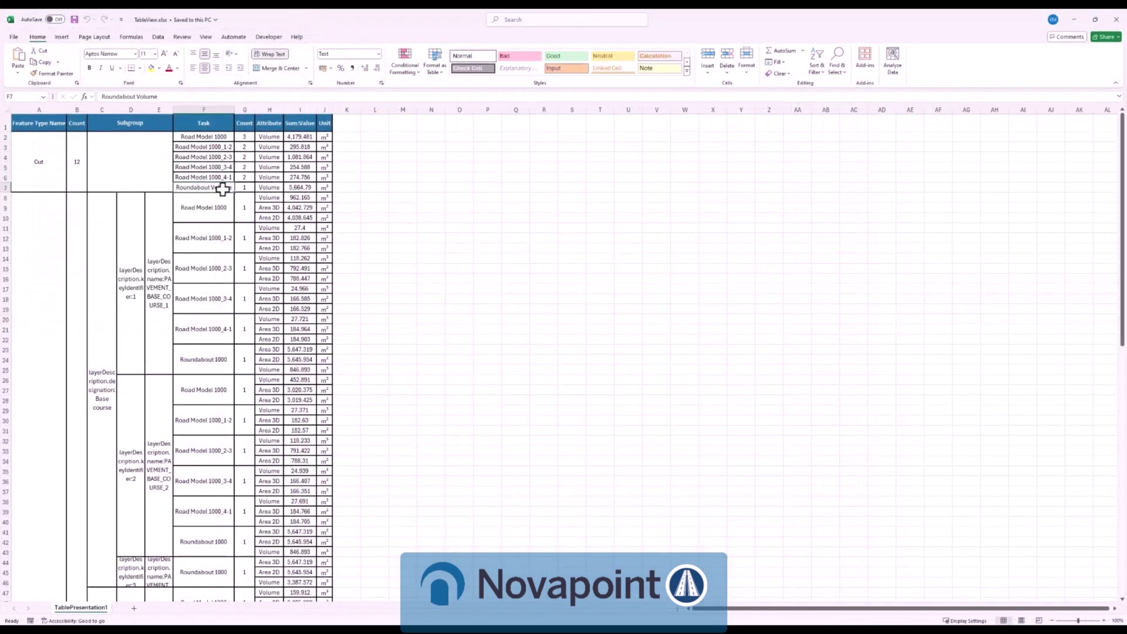
pyautogui.scroll(-1, 226, 159)
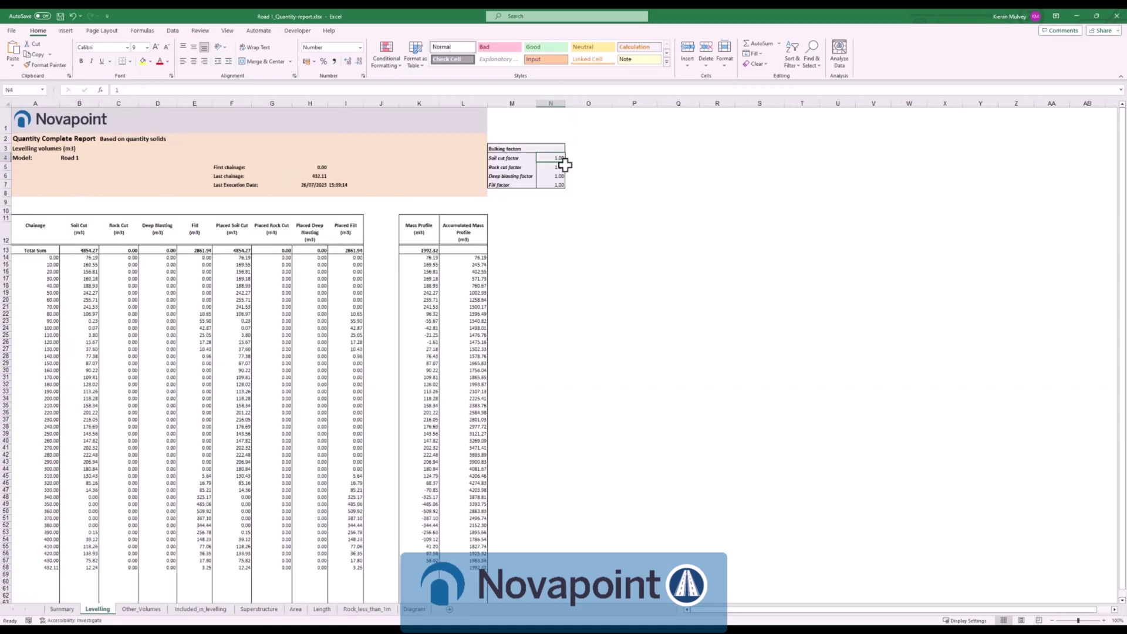
# - Go through the bulking factors on the Levelling sheet of the Road 1 quantity report and open its Diagram sheet
pyautogui.press('Down')
pyautogui.press('Down')
pyautogui.press('Down')
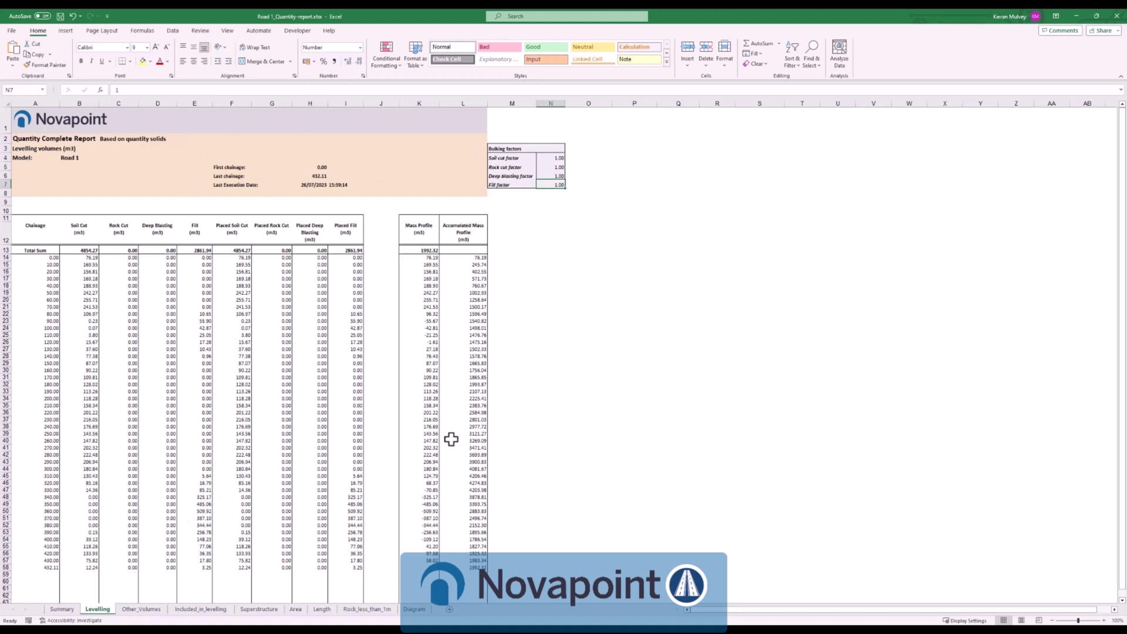
pyautogui.click(414, 610)
pyautogui.keyDown('ctrl'); pyautogui.scroll(1, 264, 241); pyautogui.keyUp('ctrl')
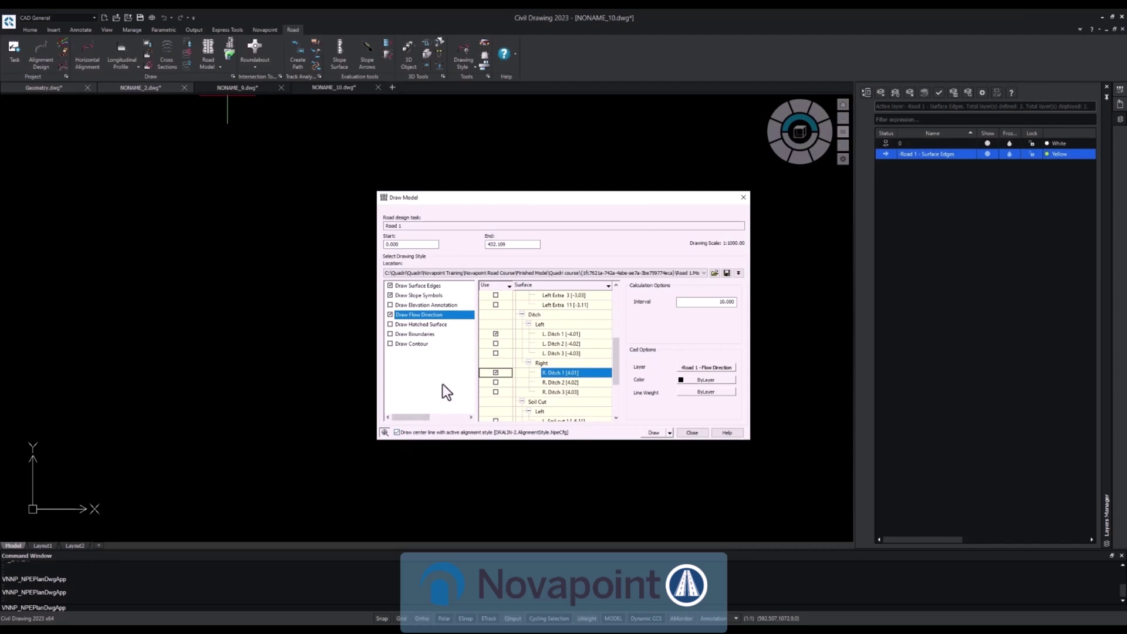
# - In Civil Drawing, draw the Road 1 plan with surface edges, slope symbols and flow direction, and draw its longitudinal profile
pyautogui.click(654, 432)
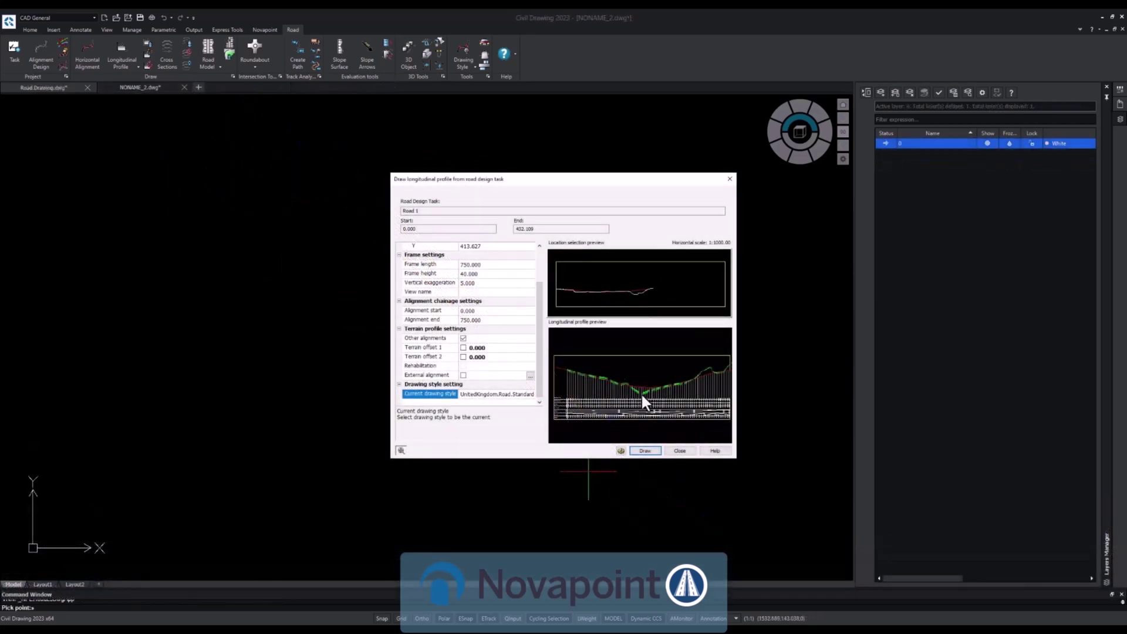
pyautogui.click(650, 450)
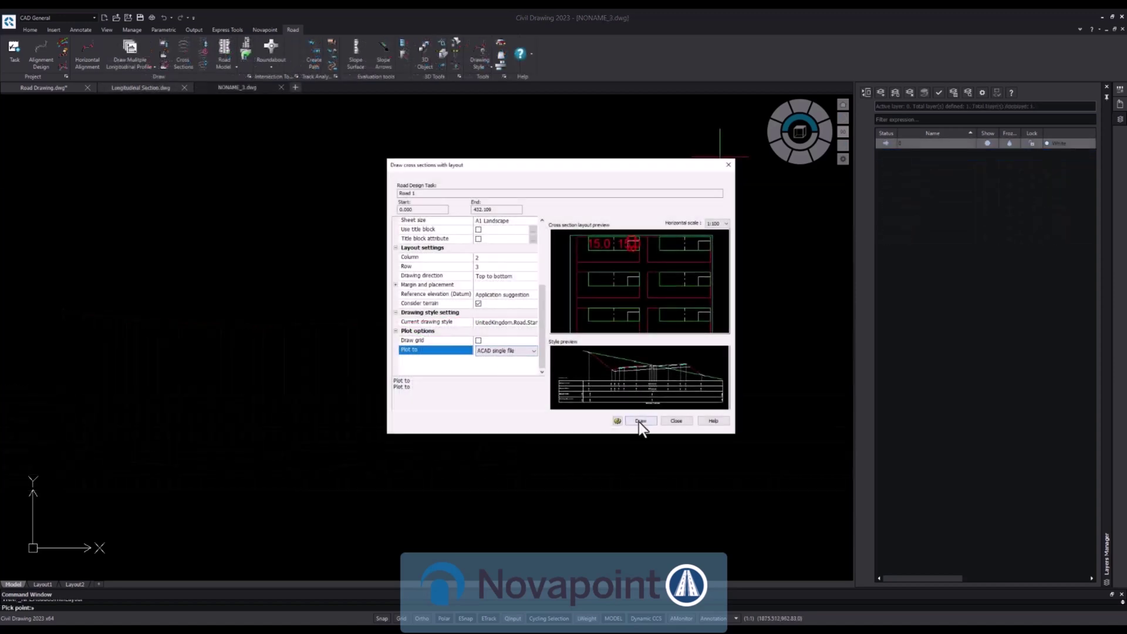
# - Draw the Road 1 cross sections on A1 Landscape sheets, two columns by three rows, in one ACAD file, and inspect individual sections
pyautogui.click(639, 421)
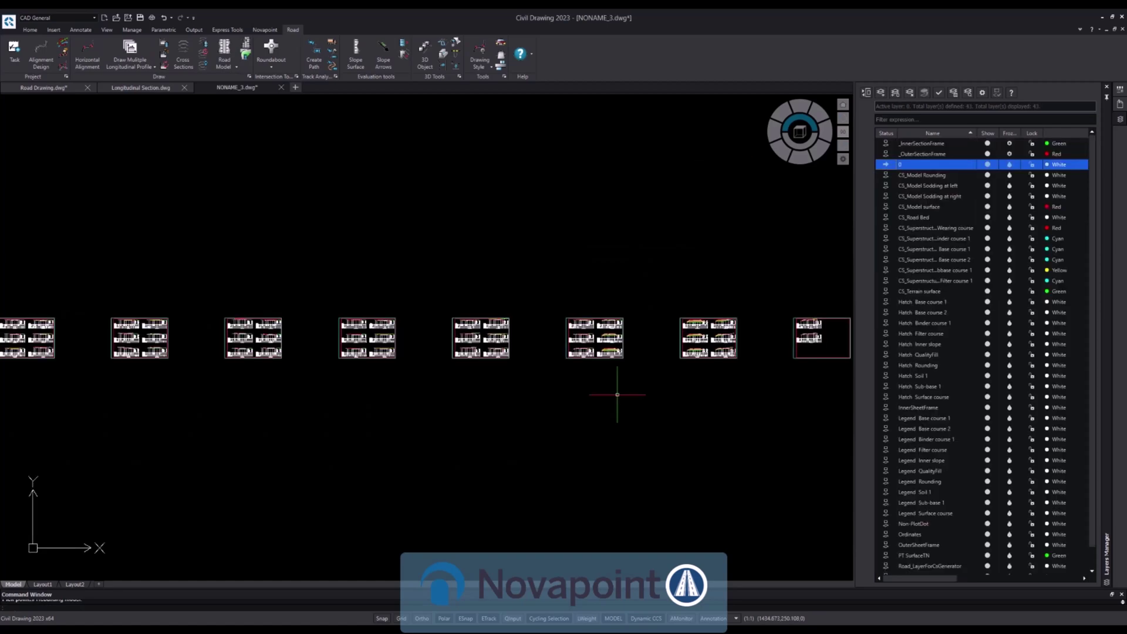
pyautogui.scroll(4, 631, 390)
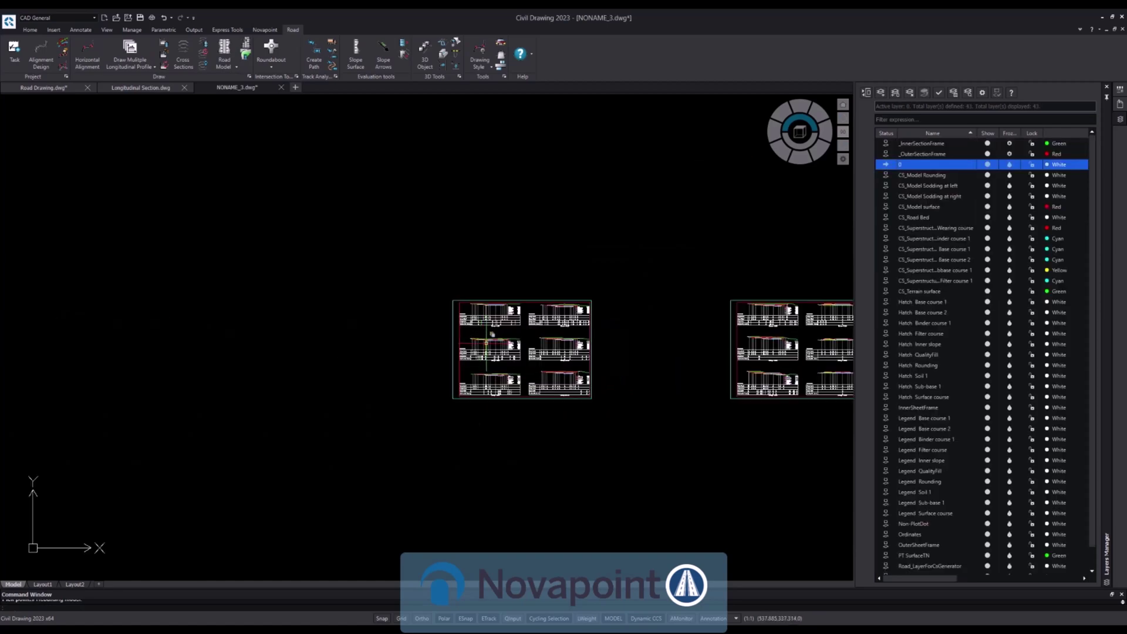
pyautogui.scroll(5, 489, 344)
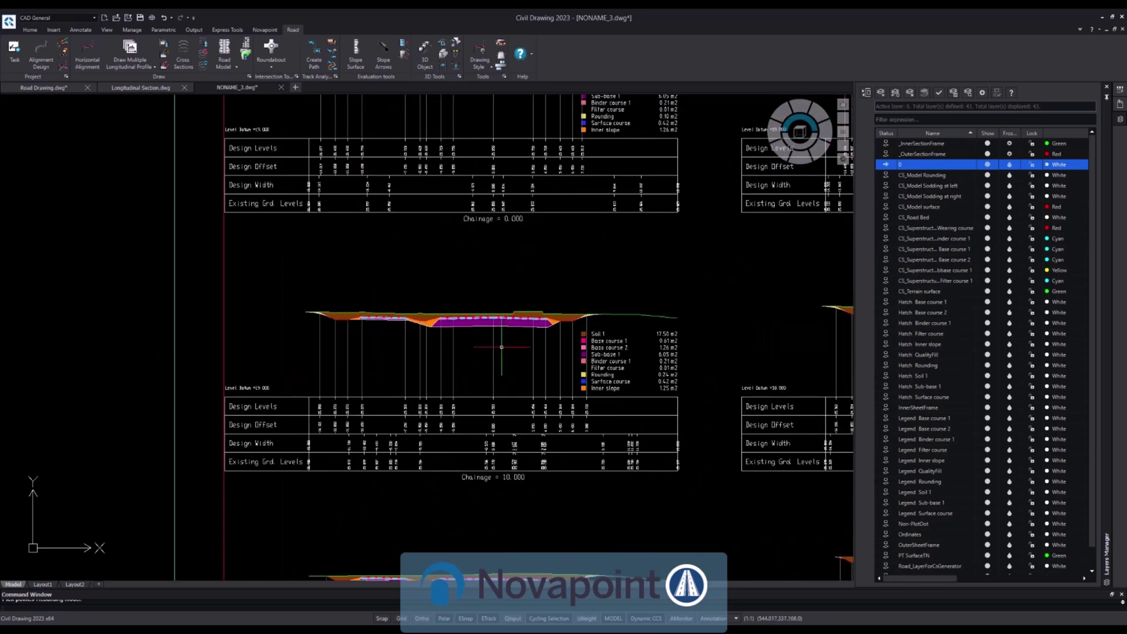
pyautogui.moveTo(518, 248); pyautogui.dragTo(543, 469, button='middle')
pyautogui.scroll(1, 502, 377)
pyautogui.scroll(1, 502, 376)
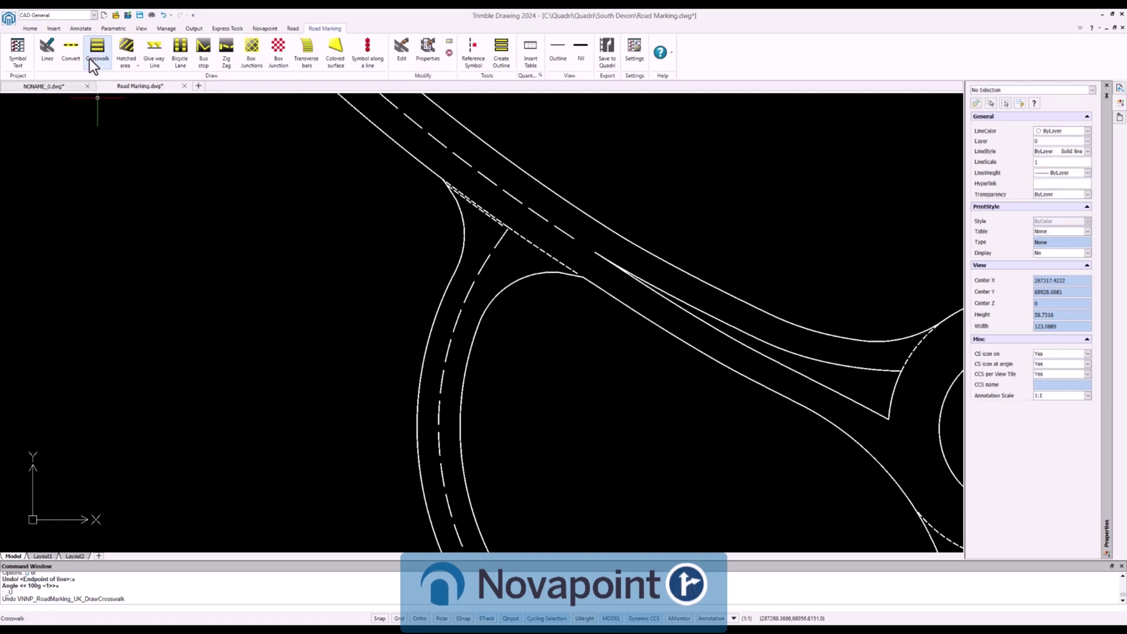
# - Draw a crosswalk across the side road below the junction in the Road Marking drawing
pyautogui.click(93, 53)
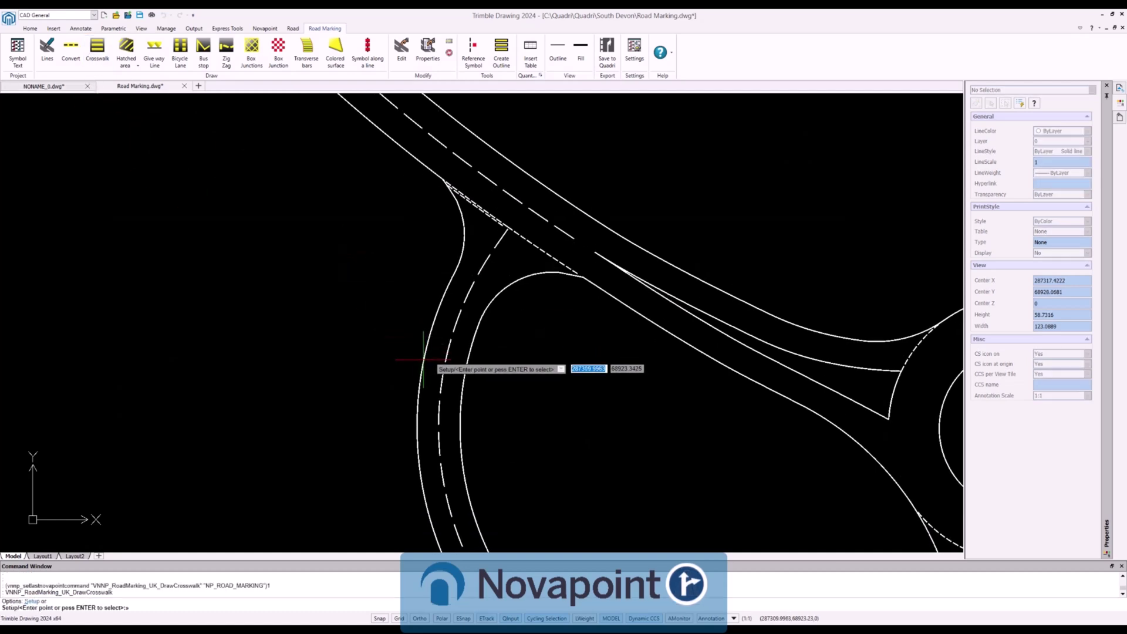
pyautogui.click(418, 444)
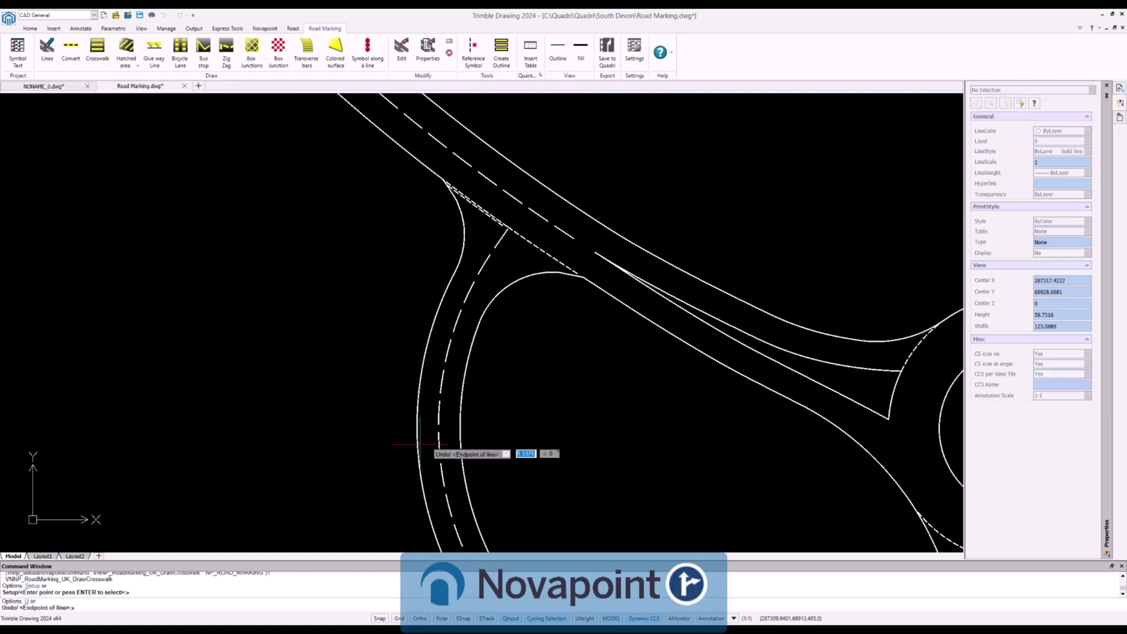
pyautogui.click(457, 445)
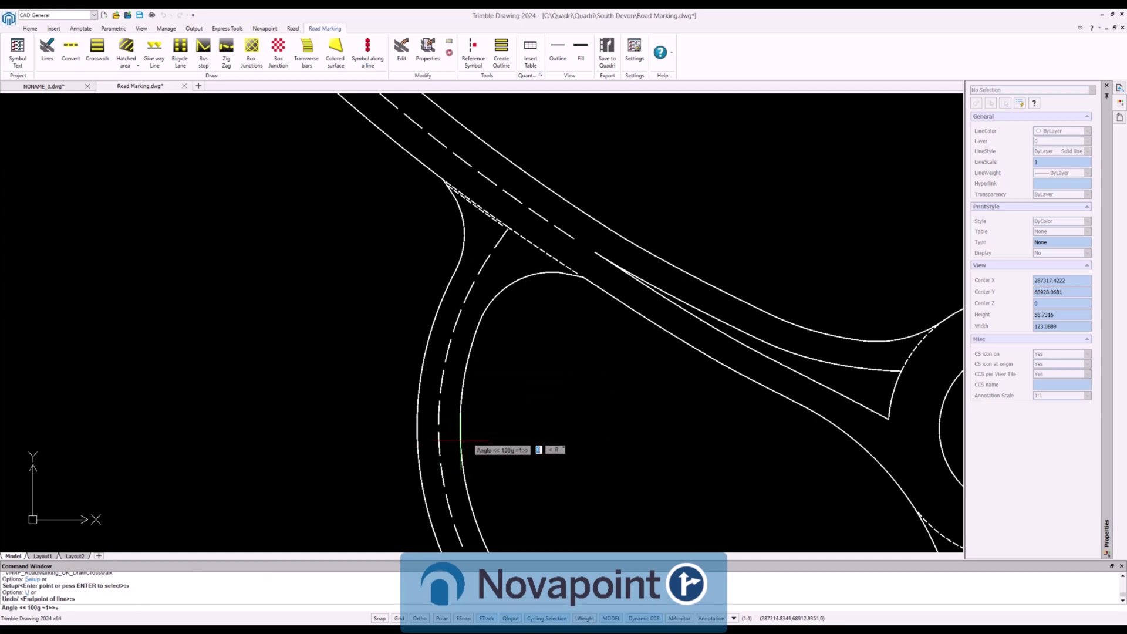
pyautogui.click(463, 469)
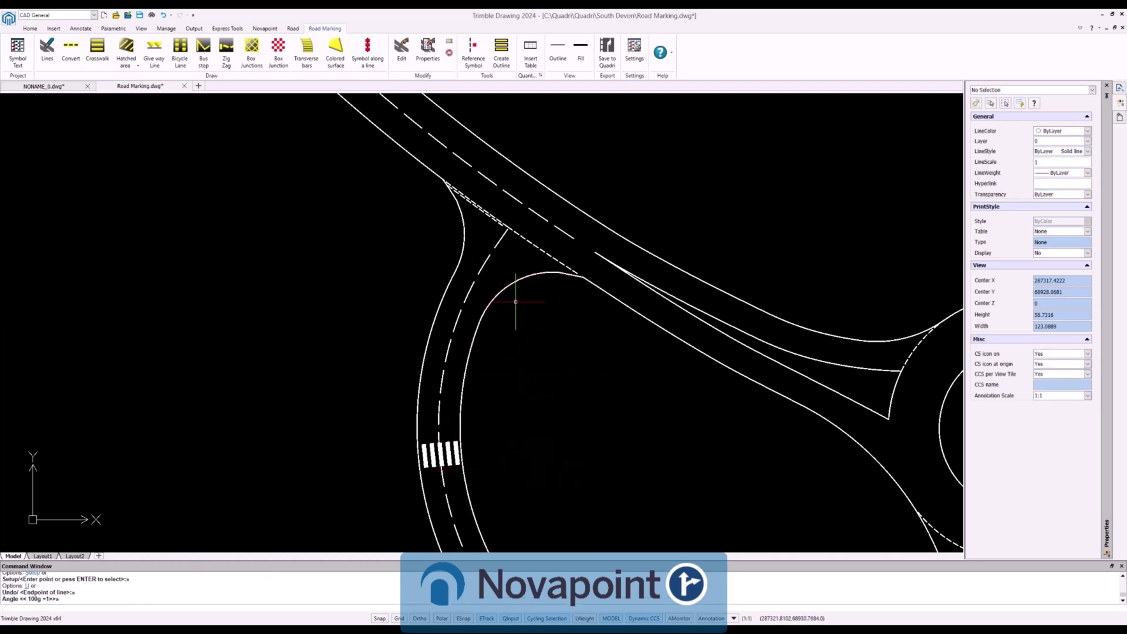
# - Insert the give-way triangle symbol for speed limit 40mph or less behind the side road's give-way line, rotated to match it
pyautogui.click(18, 50)
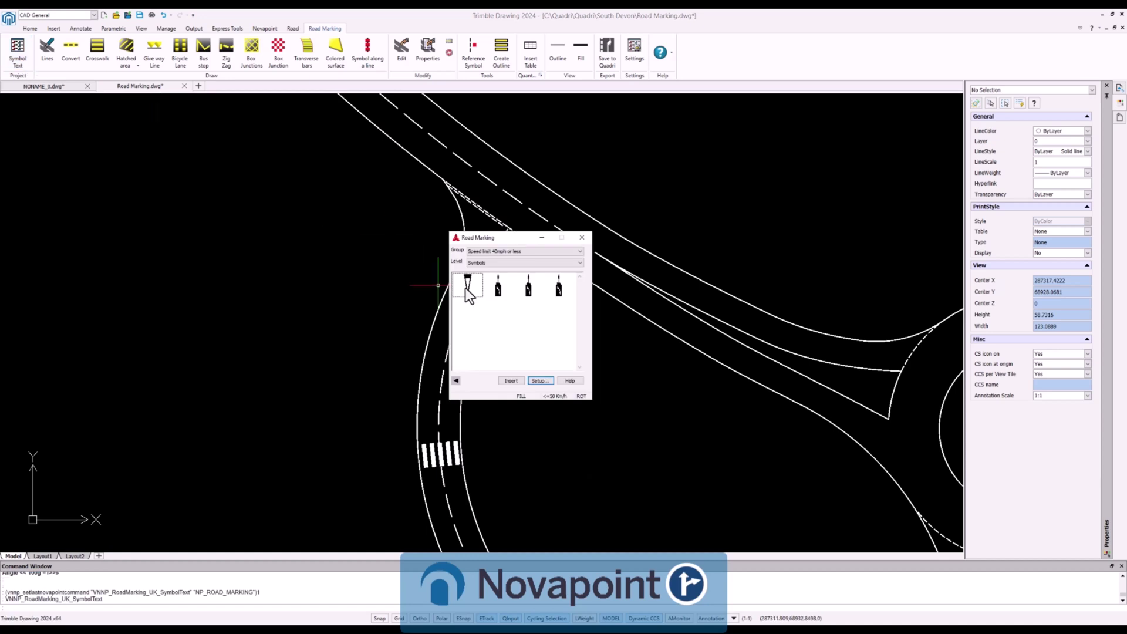
pyautogui.click(510, 380)
pyautogui.scroll(4, 487, 258)
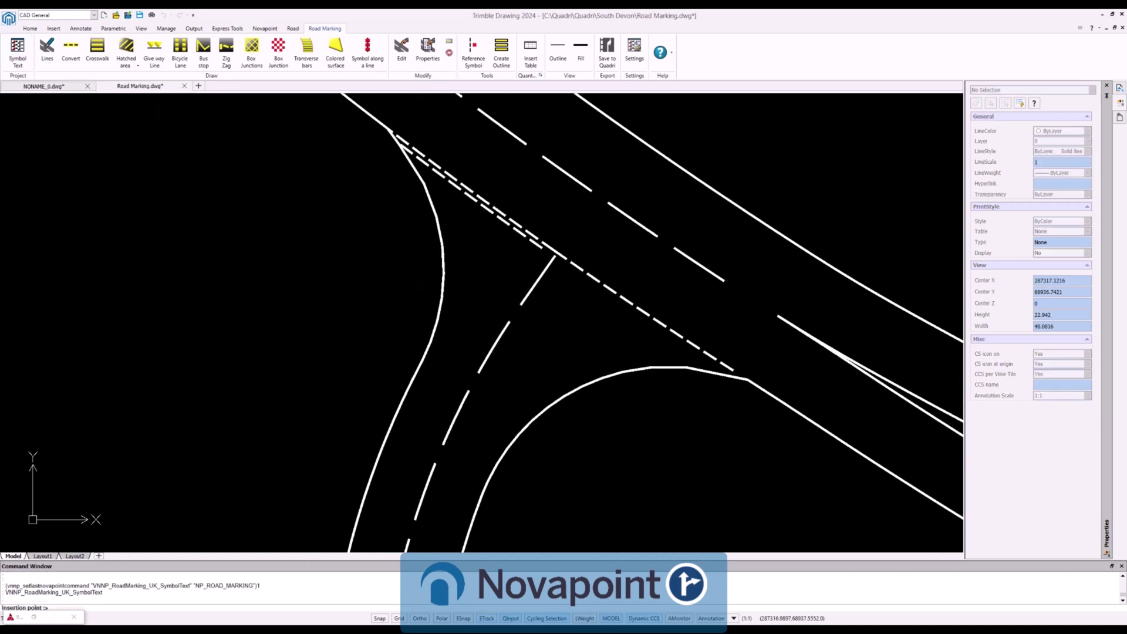
pyautogui.click(479, 270)
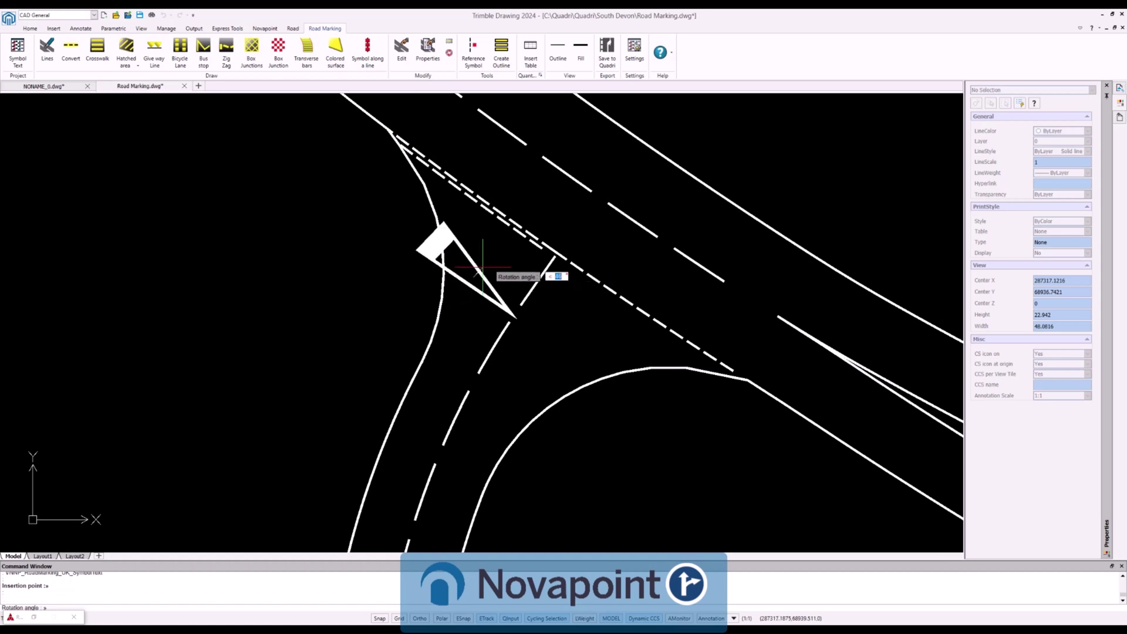
pyautogui.click(611, 372)
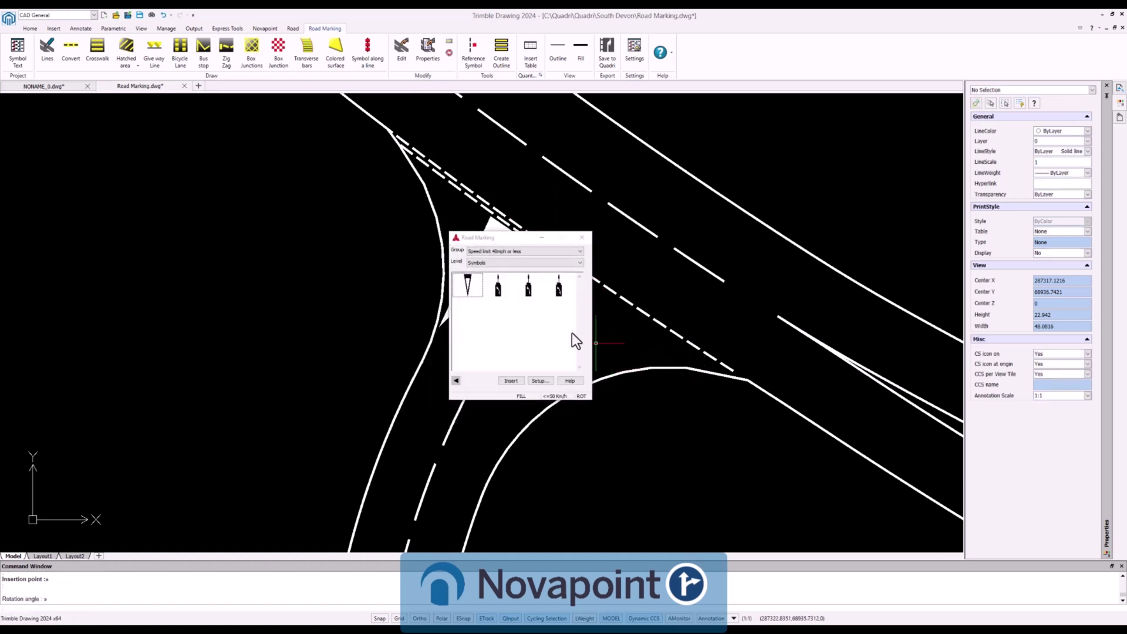
pyautogui.click(583, 237)
# - Shrink the give-way triangle and reposition it within the side-road lane behind the give-way line
pyautogui.click(496, 240)
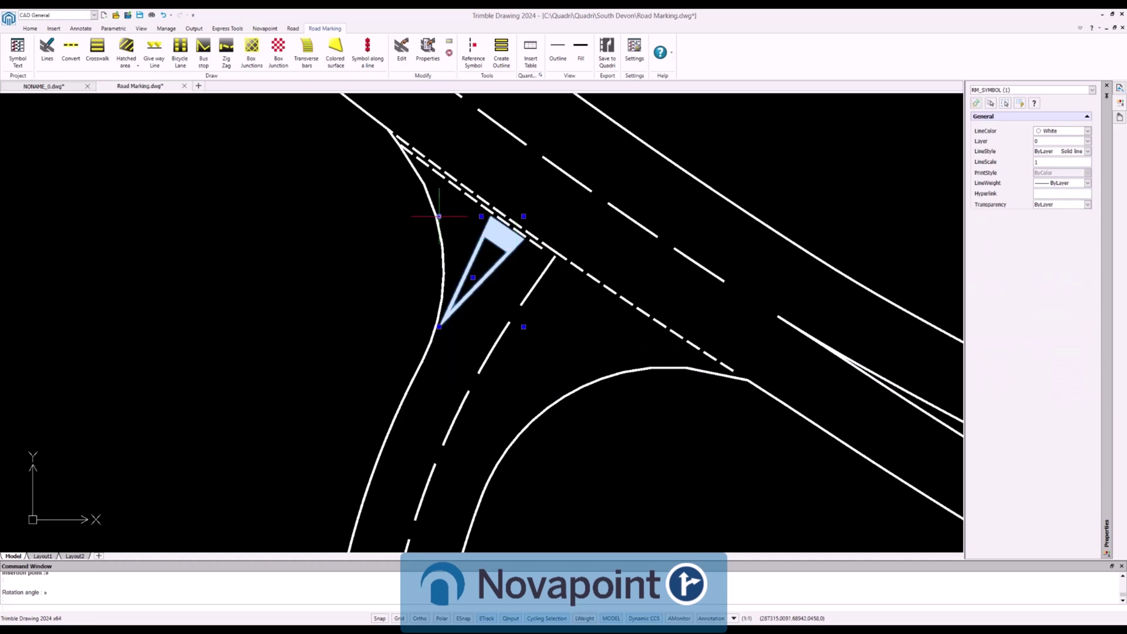
pyautogui.click(439, 217)
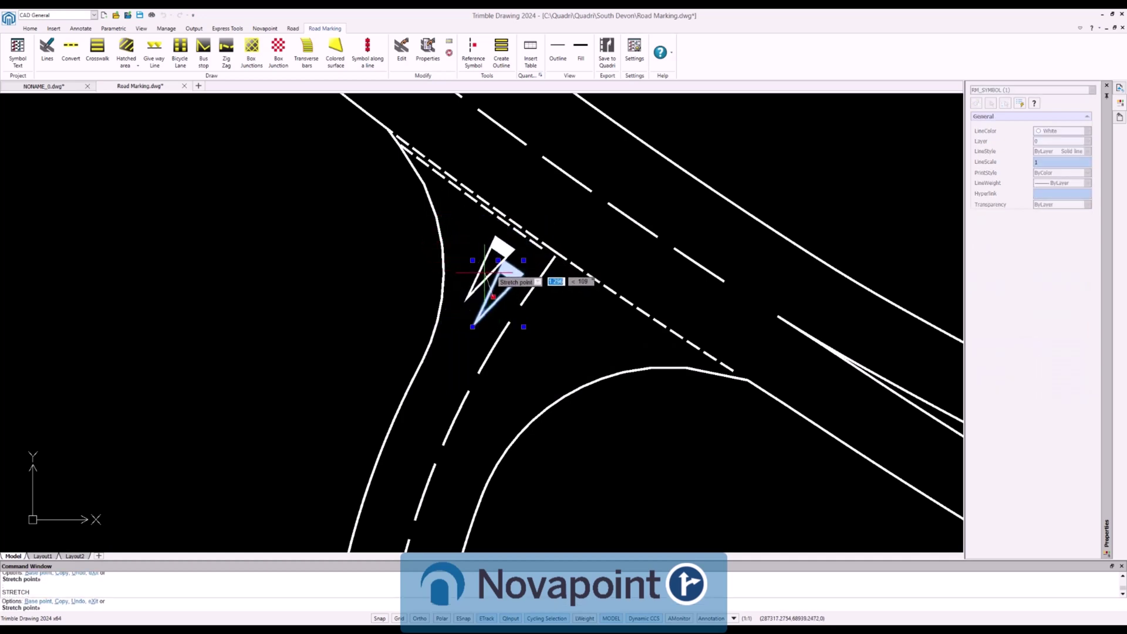
pyautogui.click(485, 272)
pyautogui.click(549, 322)
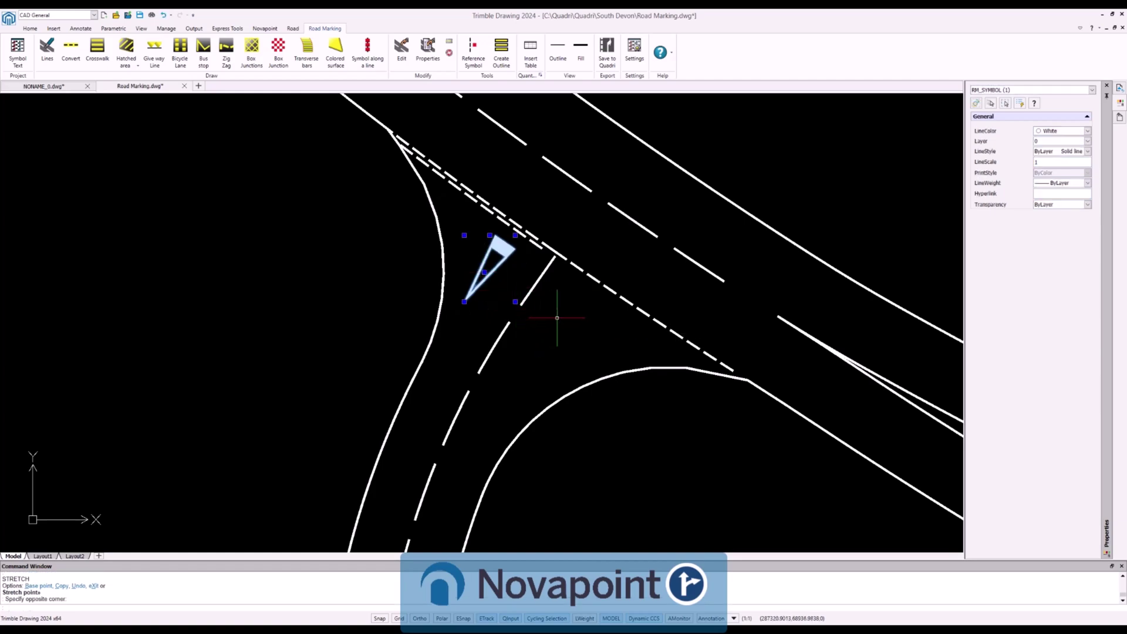
pyautogui.press('Escape')
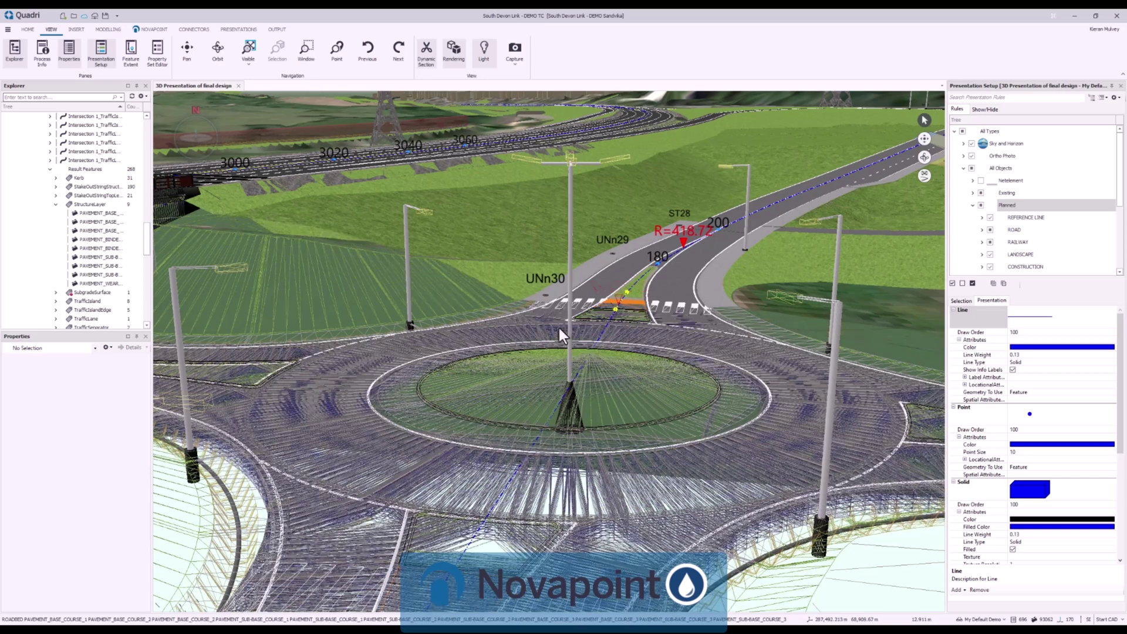
# - In Quadri, examine the dynamic section at the roundabout's crosswalk and shift its cutting line along the road
pyautogui.scroll(3, 539, 300)
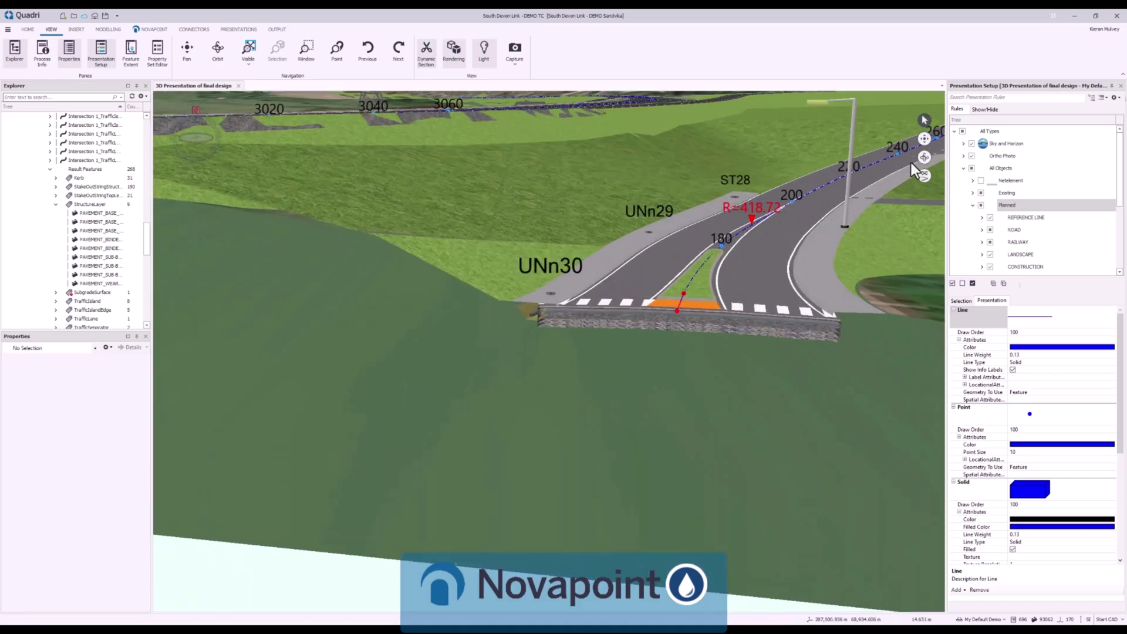
pyautogui.scroll(5, 536, 301)
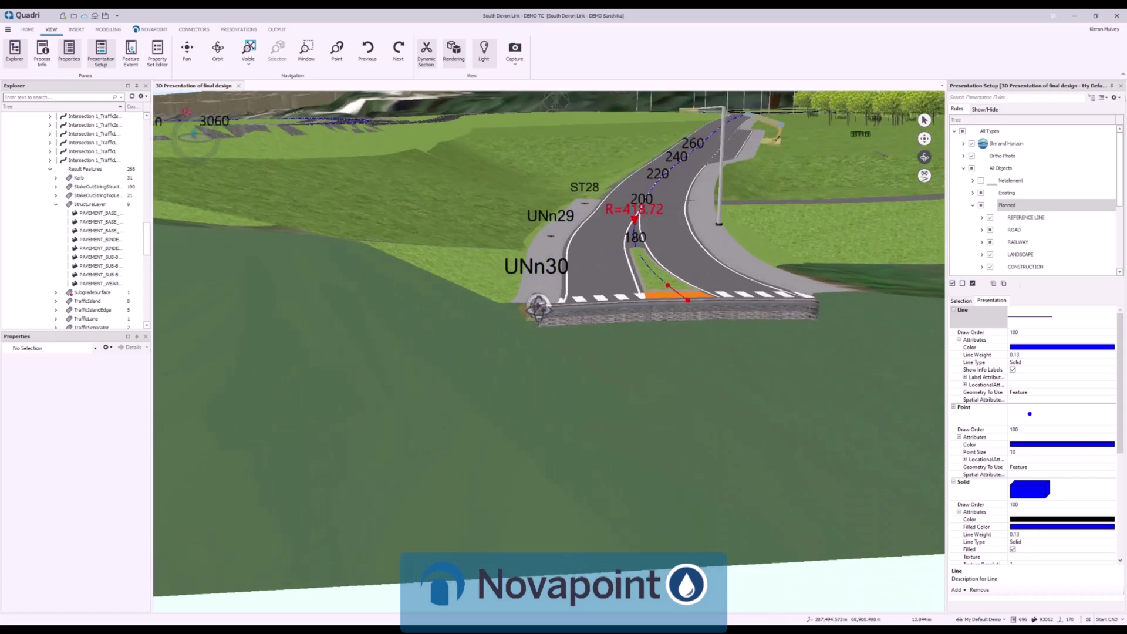
pyautogui.click(925, 120)
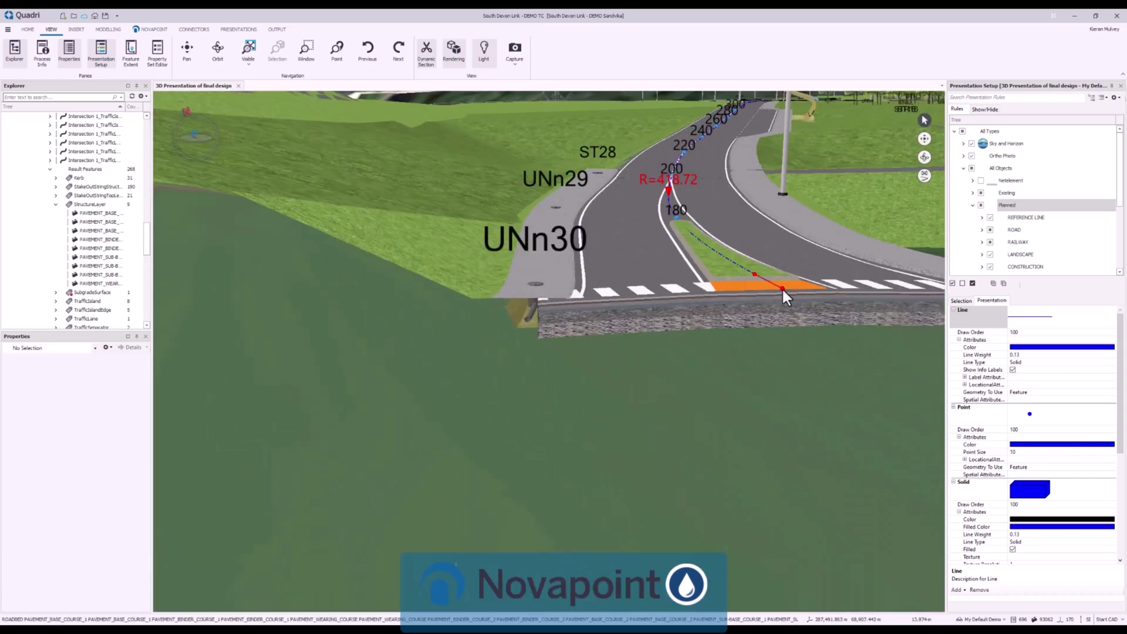
pyautogui.moveTo(774, 281); pyautogui.dragTo(755, 257)
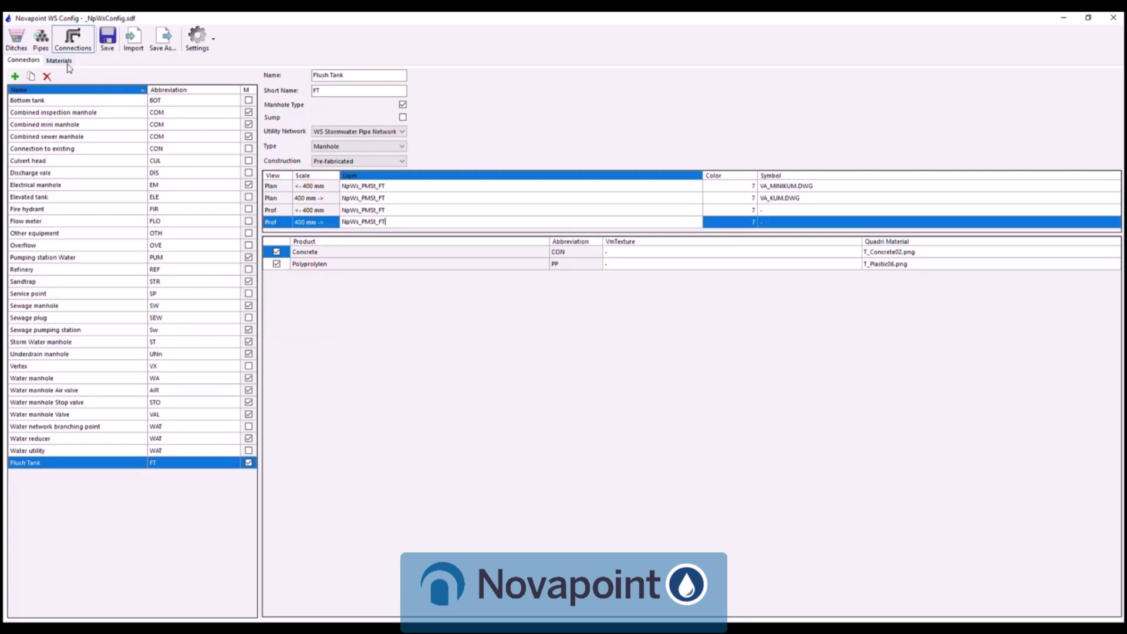
# - Open the connection materials in Novapoint WS Config to view the concrete base dimensions
pyautogui.click(59, 61)
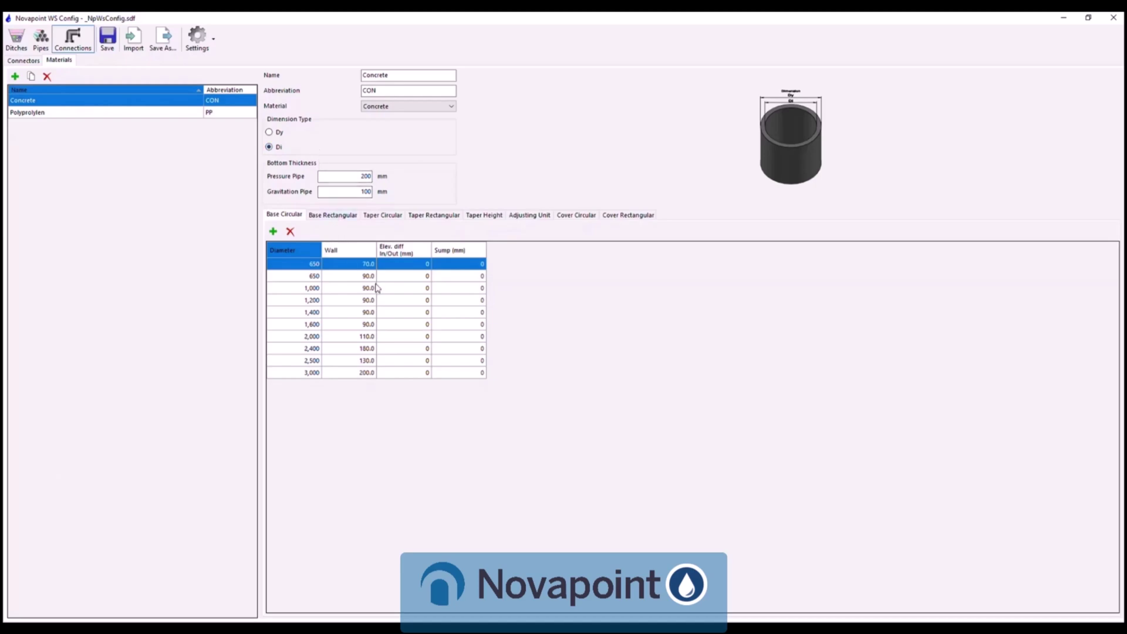
# - In AutoCAD, select the pipe ends at the manholes in the WS plan and stretch the 160 pipe's end node beside the neighbouring manhole
pyautogui.click(493, 236)
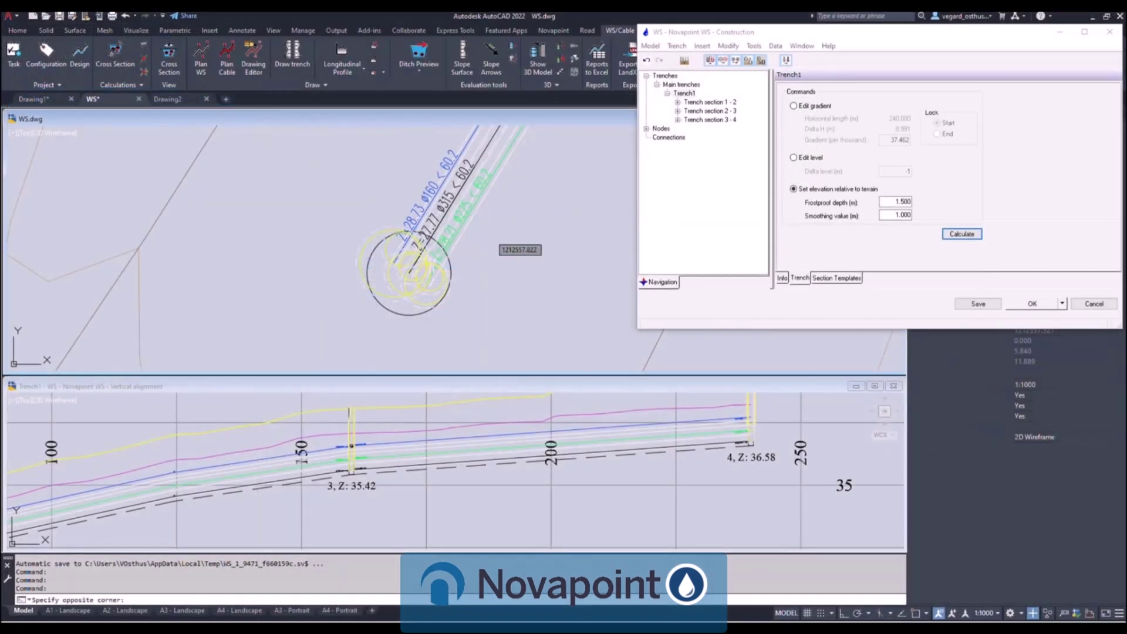
pyautogui.click(375, 274)
pyautogui.click(393, 263)
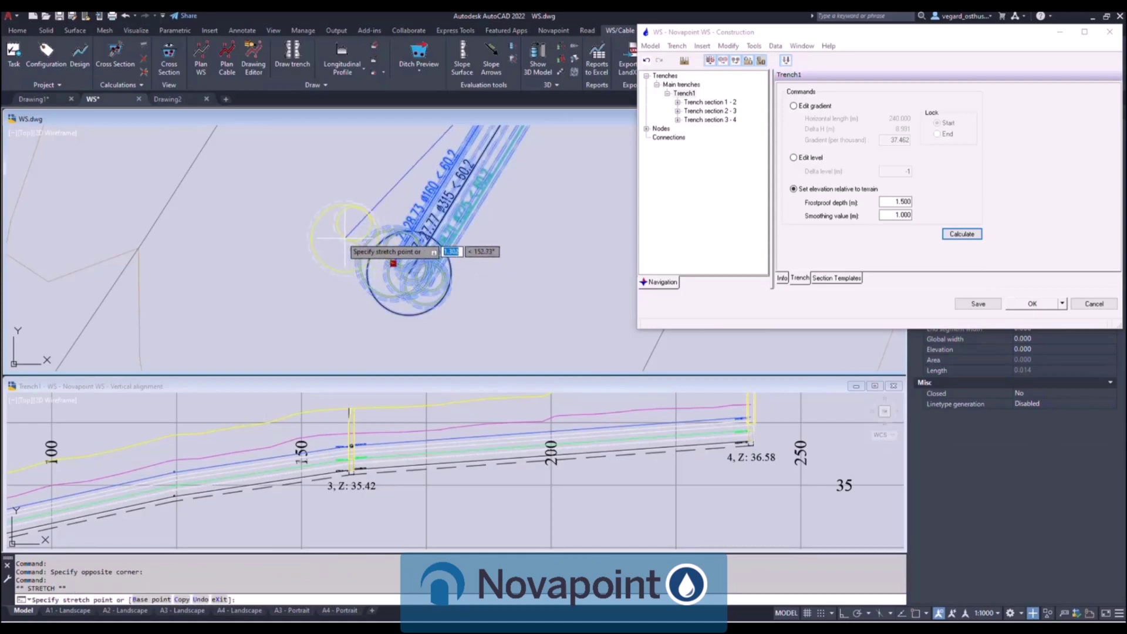
pyautogui.click(336, 234)
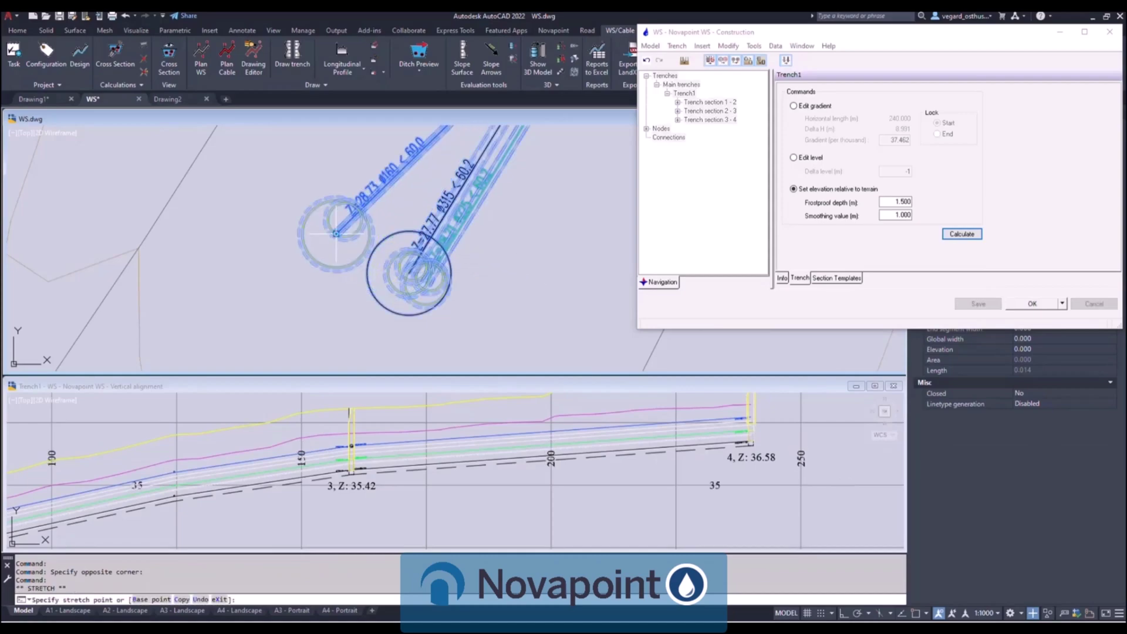
pyautogui.click(443, 284)
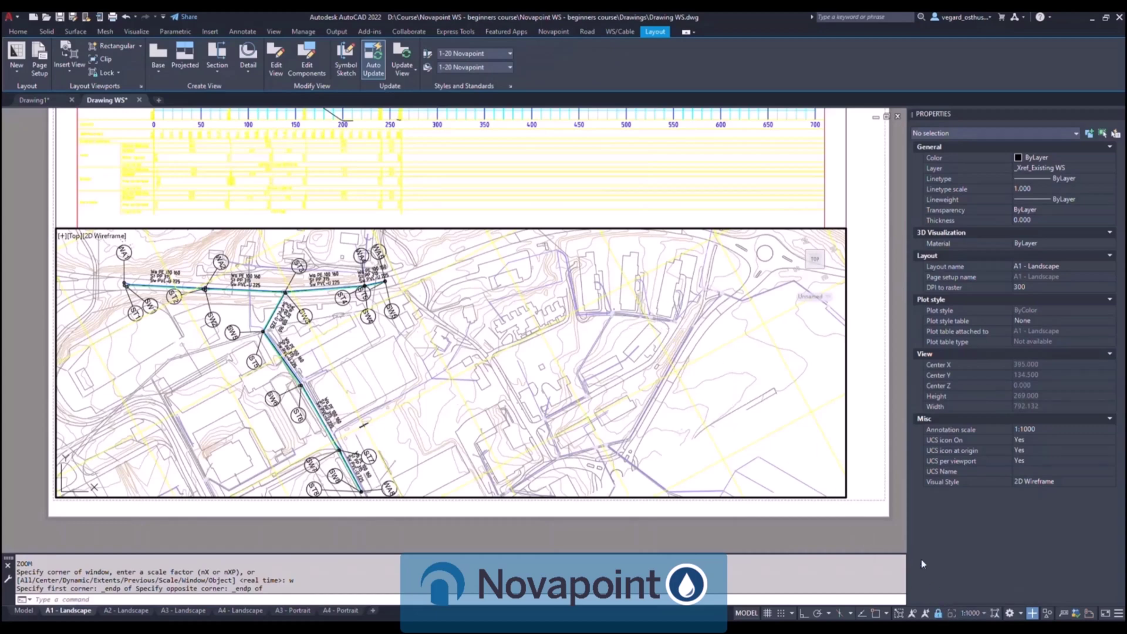
# - In Quadri, edit the elevations of the selected terrain points in Terrain design area 02
pyautogui.scroll(-2, 810, 331)
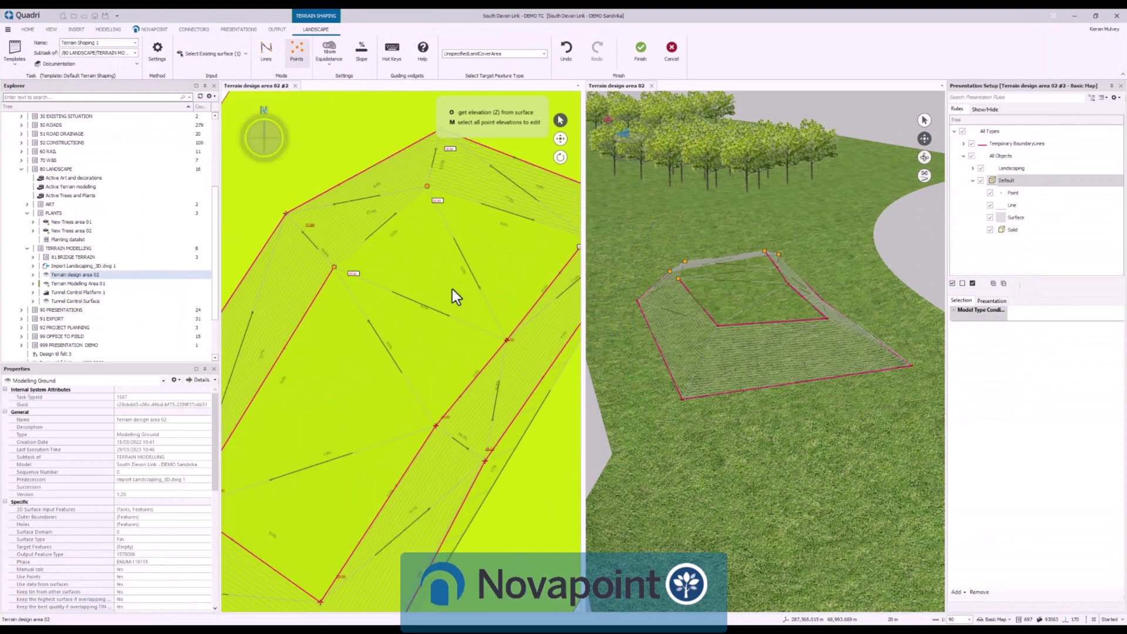
pyautogui.scroll(3, 453, 293)
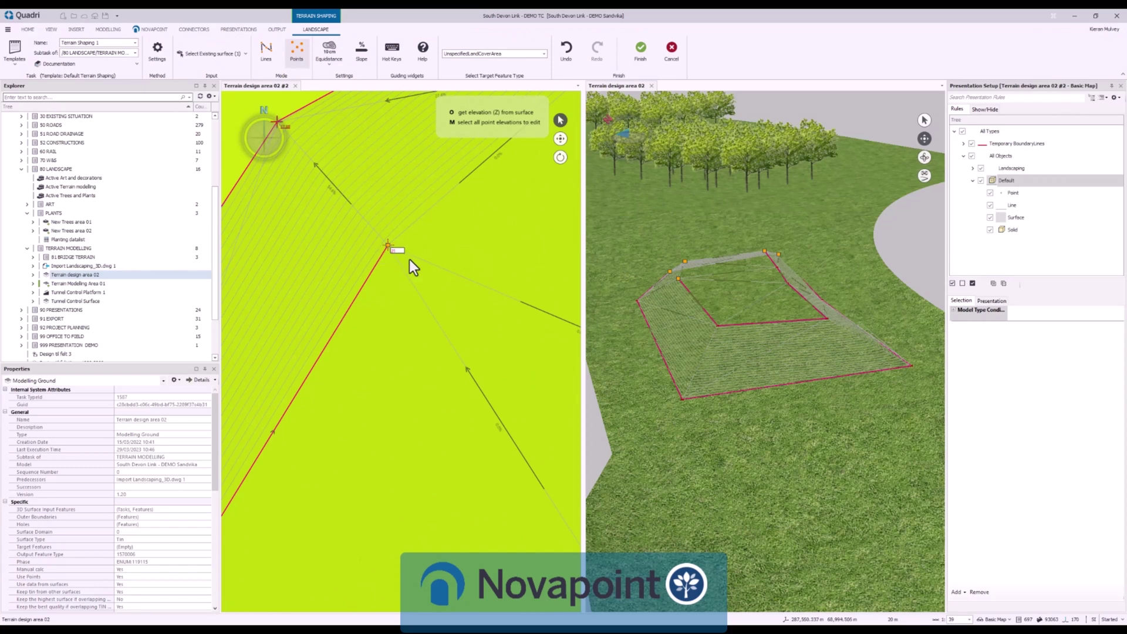
pyautogui.press('Return')
pyautogui.scroll(-3, 461, 323)
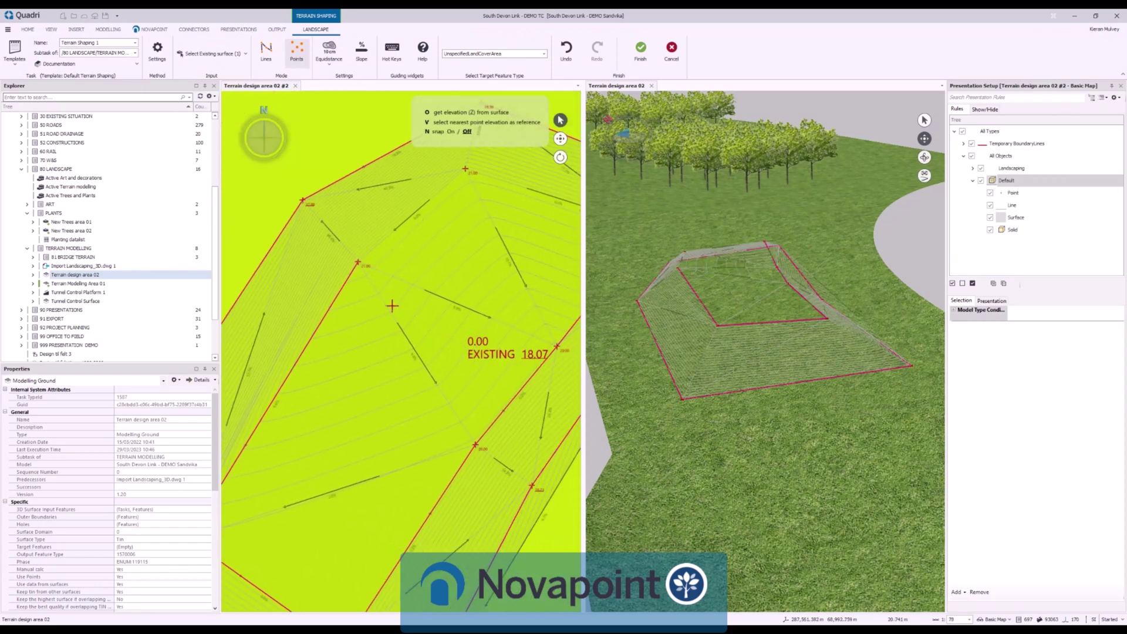
# - Draw a three-point elevation line at a constant 23.00 along the middle of the inner terrain area as a ridge
pyautogui.click(267, 59)
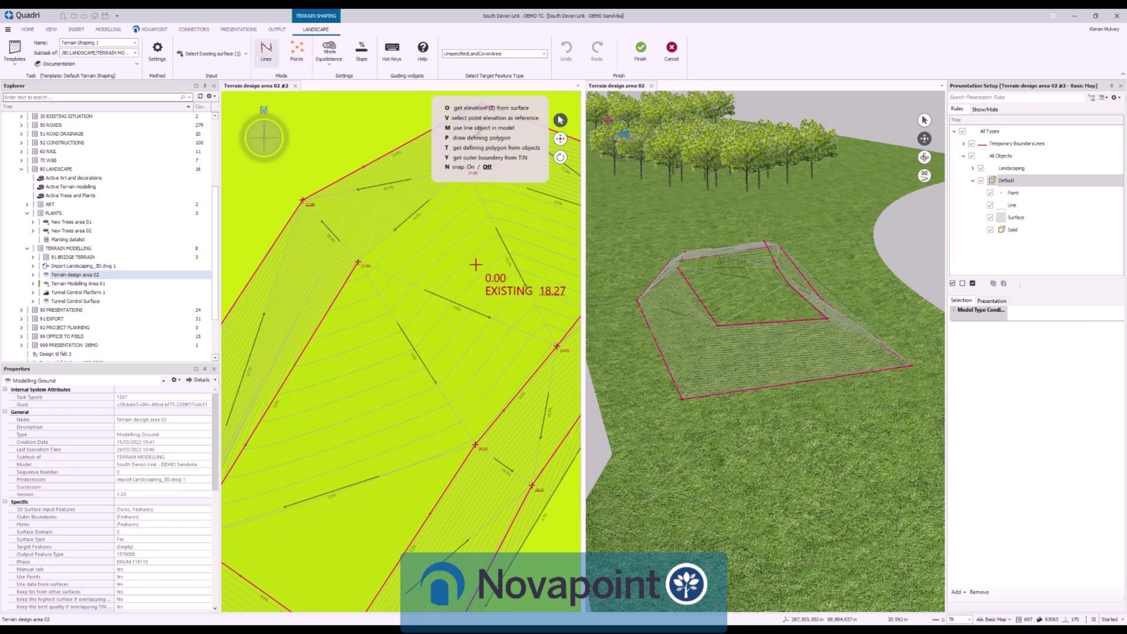
pyautogui.moveTo(516, 248); pyautogui.dragTo(453, 244, button='middle')
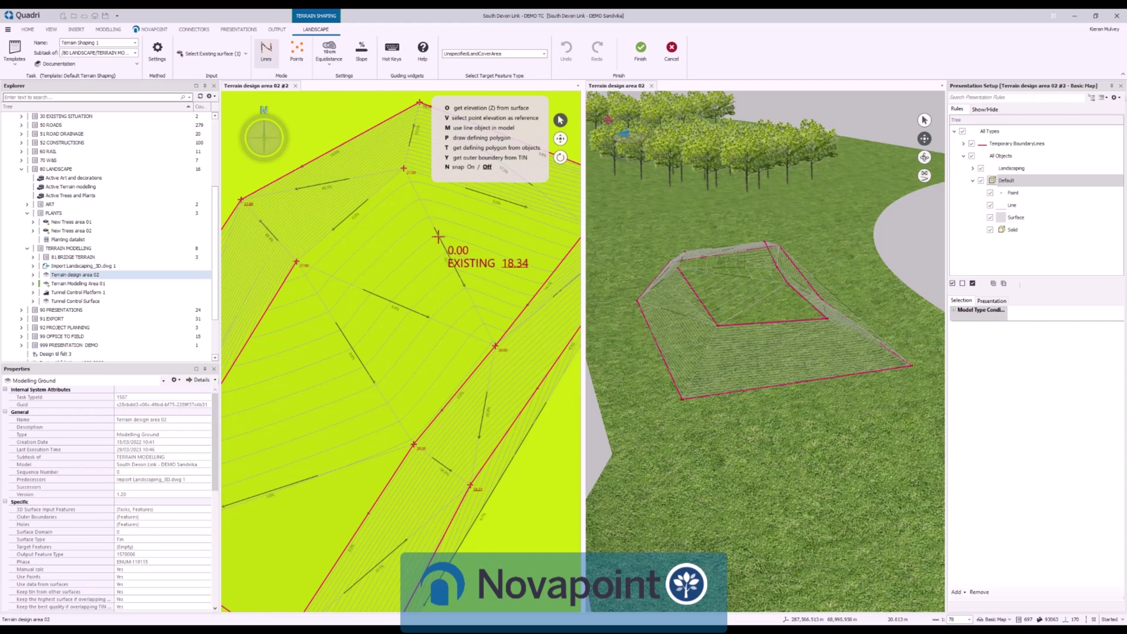
pyautogui.press('Return')
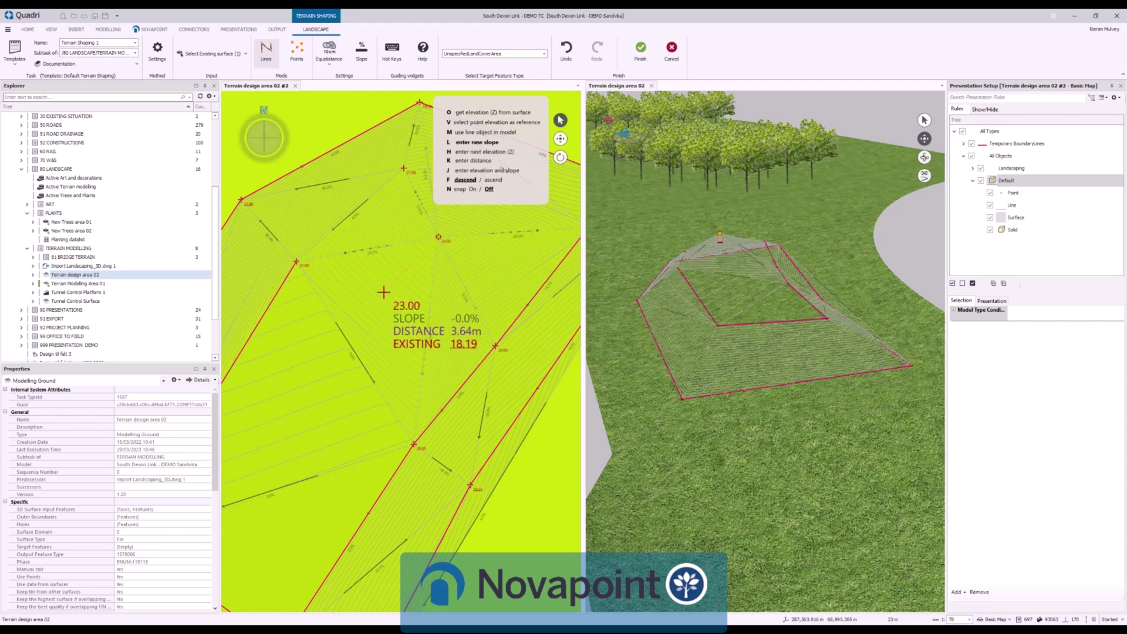
pyautogui.moveTo(315, 379); pyautogui.dragTo(440, 228, button='middle')
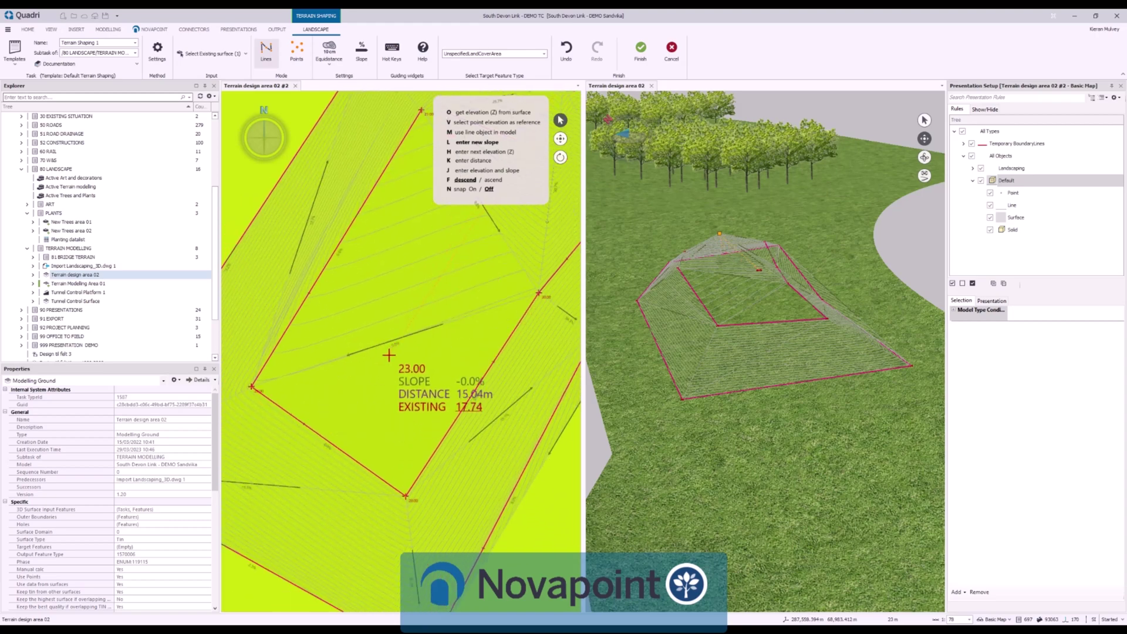
pyautogui.click(437, 253)
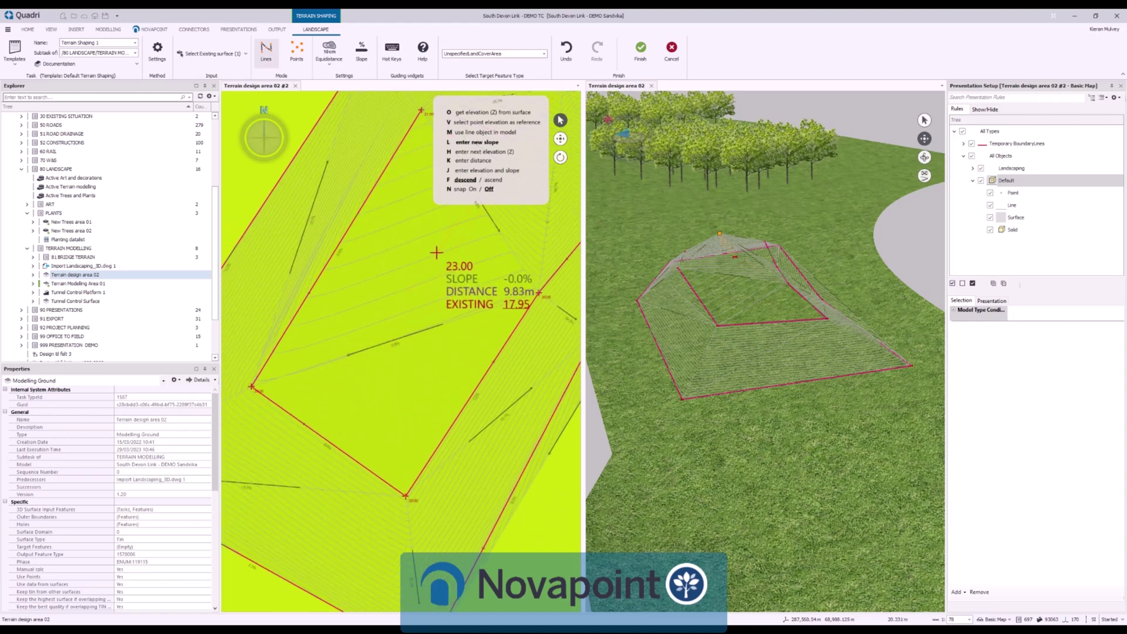
pyautogui.click(367, 379)
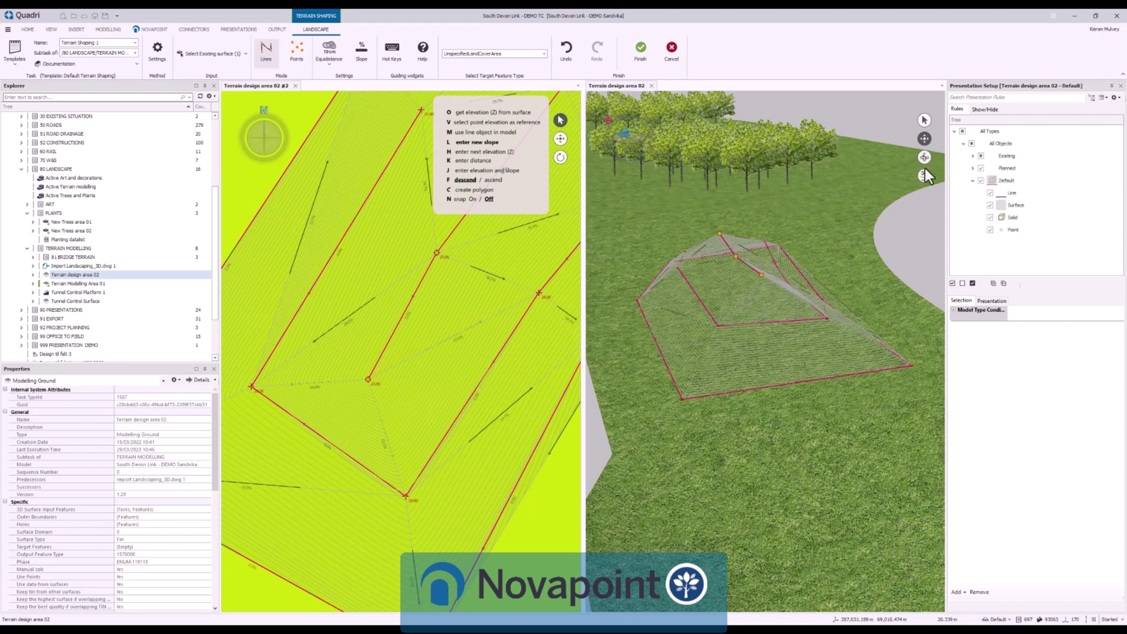
# - Check the raised ridge in the plan and 3D views and finish the Terrain Shaping 1 task
pyautogui.moveTo(800, 299)
pyautogui.mouseDown()
pyautogui.moveTo(629, 297)
pyautogui.moveTo(790, 297)
pyautogui.mouseUp()
pyautogui.moveTo(501, 245); pyautogui.dragTo(461, 305, button='middle')
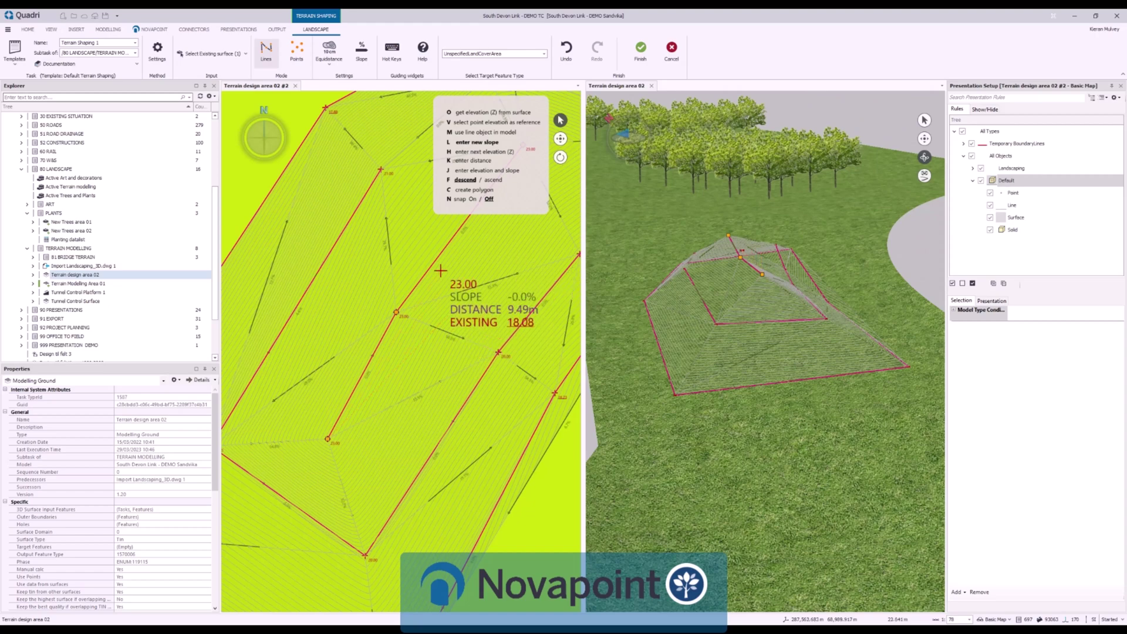
pyautogui.click(640, 52)
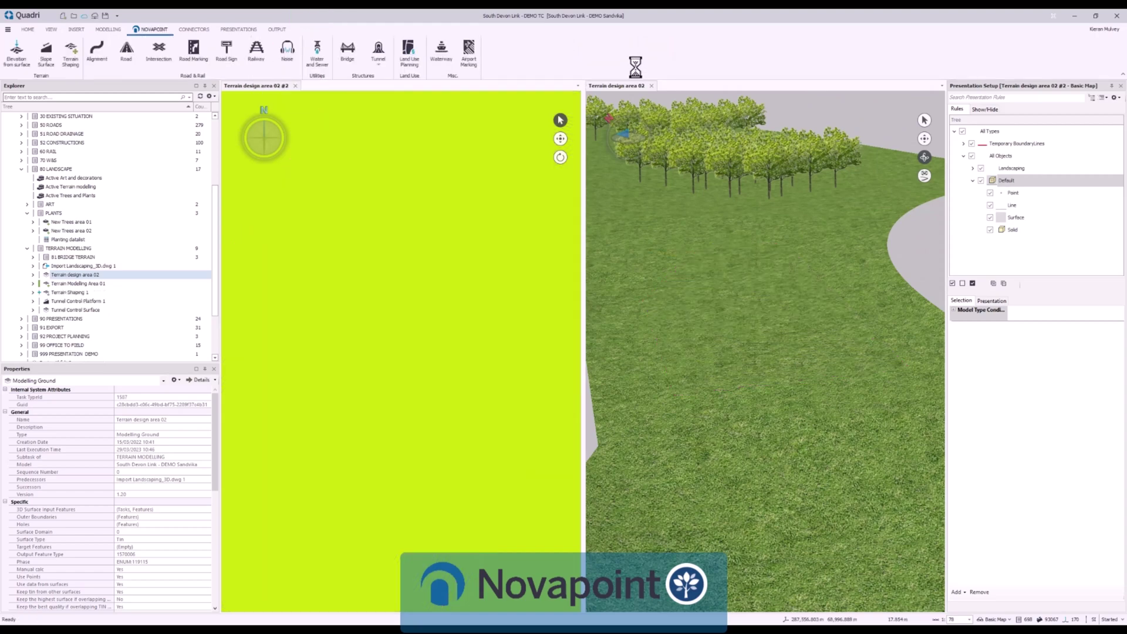